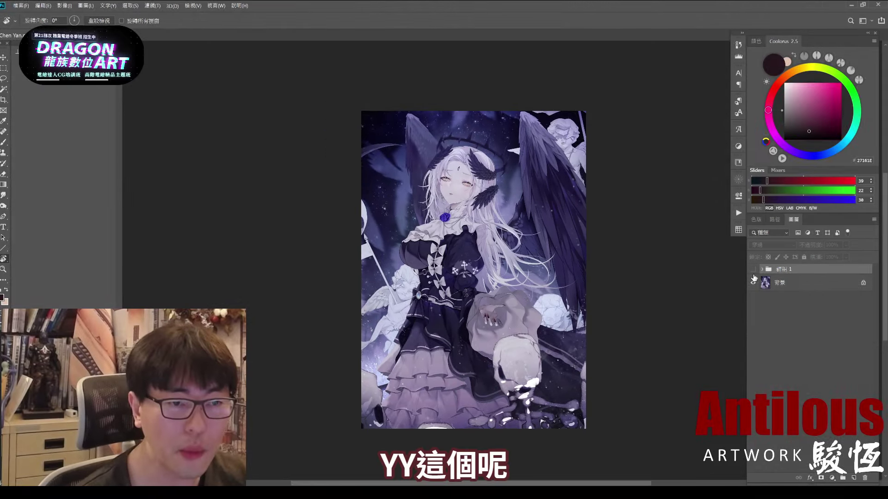
Step: Zoom in on the hair near the feather, then zoom back out to the whole illustration
{"action": "scroll", "coordinate": [476, 210], "scroll_direction": "up", "scroll_amount": 2}
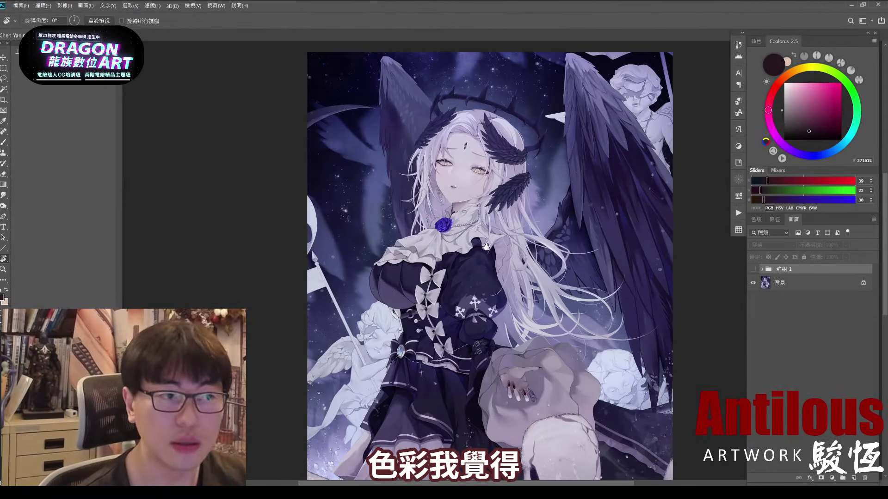
{"action": "left_click_drag", "start_coordinate": [491, 281], "coordinate": [494, 273]}
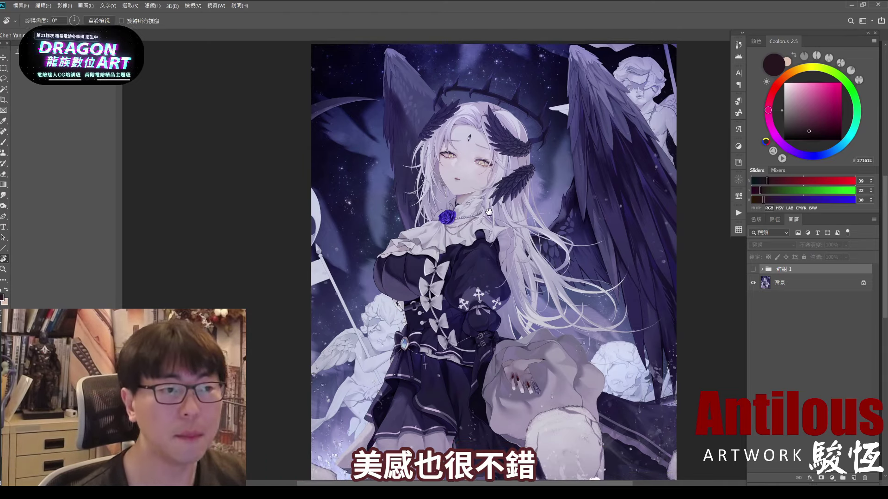
{"action": "left_click", "coordinate": [538, 269], "text": "alt"}
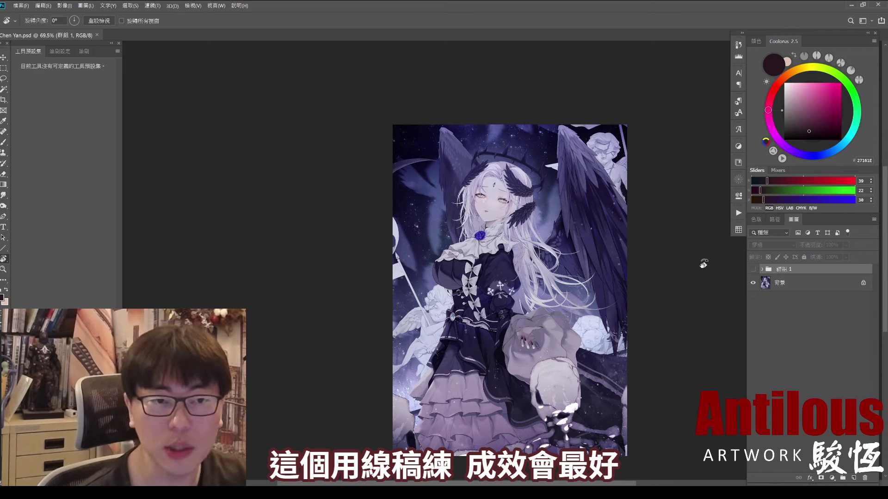
Step: Toggle the Group 1 redline on and off and view the artwork at 100%
{"action": "left_click", "coordinate": [753, 269]}
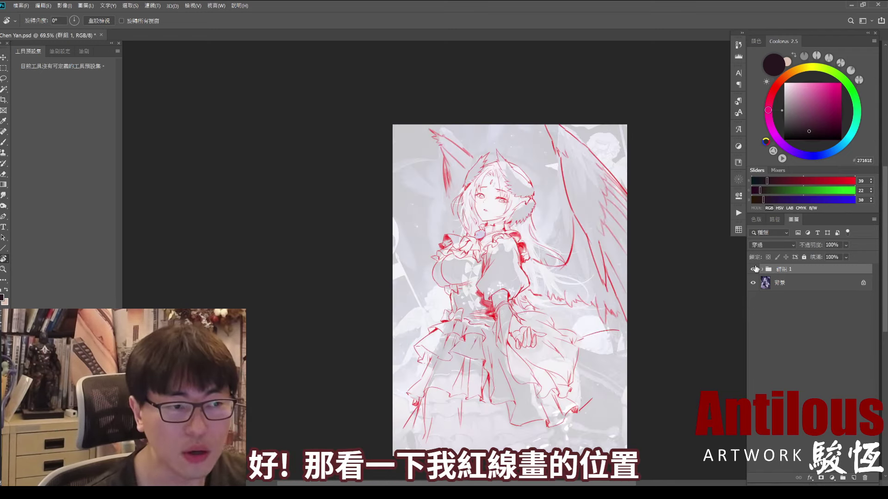
{"action": "left_click", "coordinate": [753, 270]}
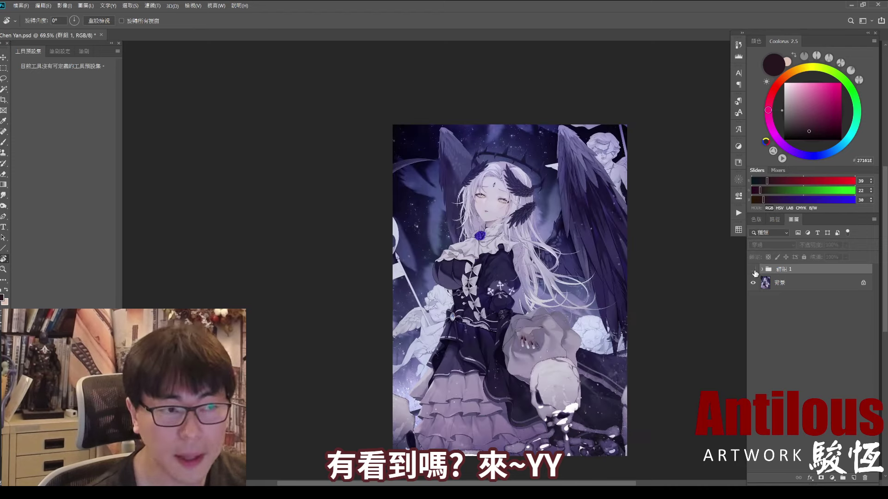
{"action": "key", "text": "ctrl+1"}
Step: Compare the redline against the painting again, then zoom in on the face with the redline hidden
{"action": "left_click", "coordinate": [753, 269]}
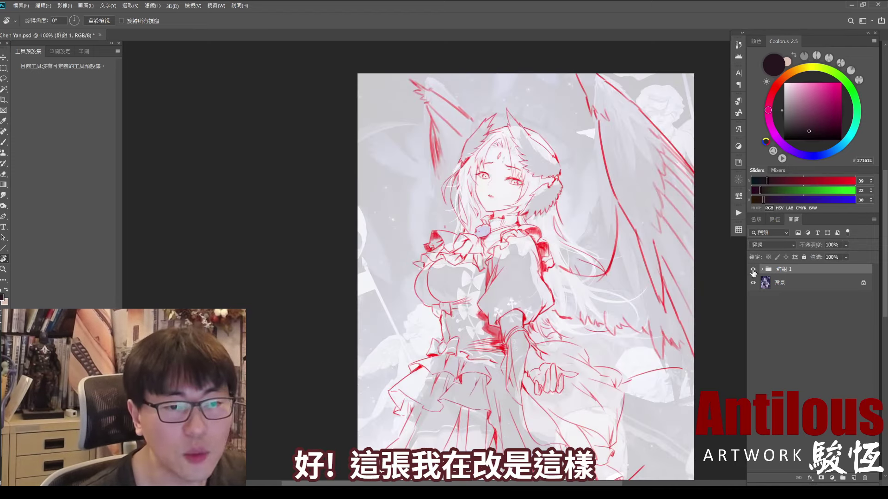
{"action": "left_click", "coordinate": [753, 269]}
{"action": "left_click", "coordinate": [754, 269]}
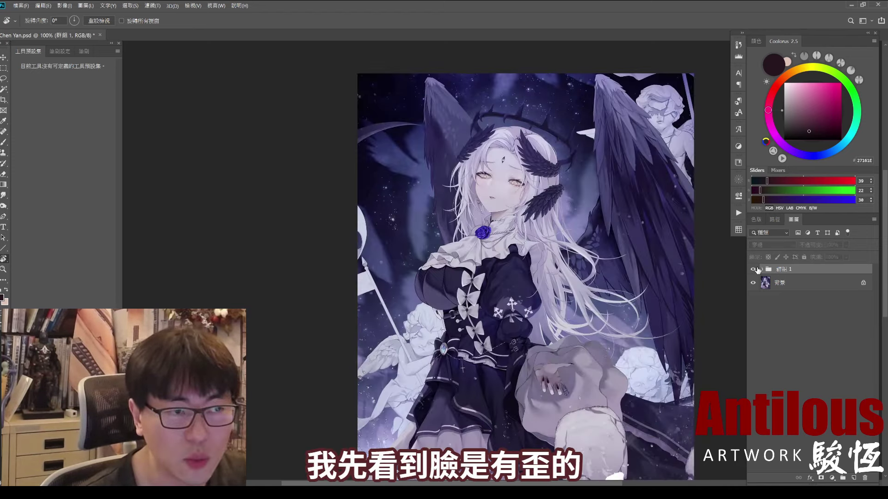
{"action": "key", "text": "ctrl+comma"}
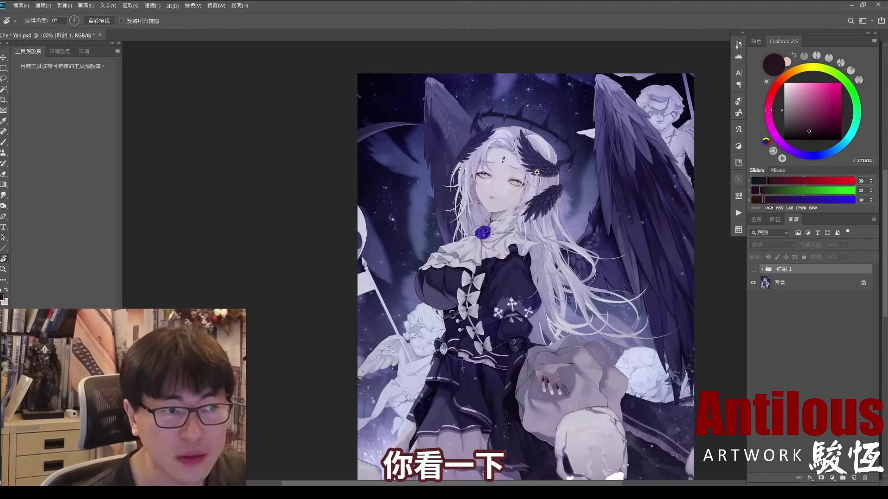
{"action": "left_click", "coordinate": [508, 167], "text": "ctrl"}
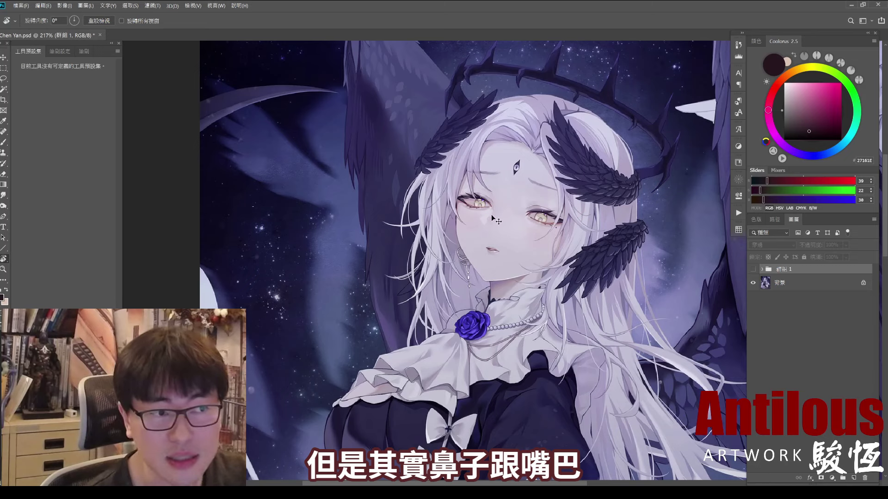
Step: Sketch green nose line, turning arrow and right-eye loop on the face, then show the redline
{"action": "left_click_drag", "start_coordinate": [489, 210], "coordinate": [479, 229]}
{"action": "left_click_drag", "start_coordinate": [476, 301], "coordinate": [515, 284]}
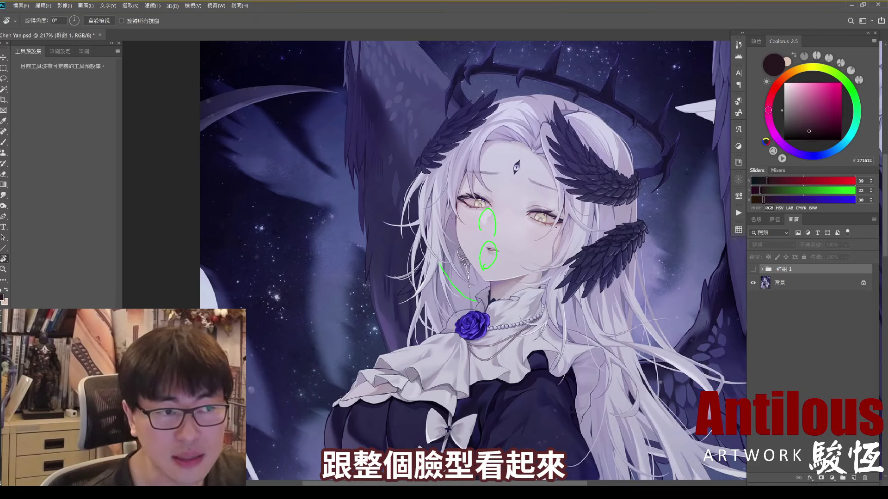
{"action": "key", "text": "ctrl+z"}
{"action": "key", "text": "ctrl+z"}
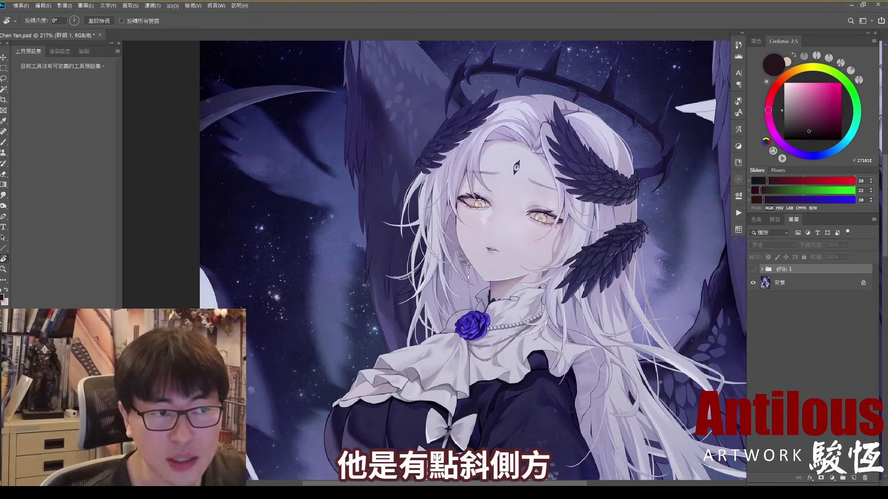
{"action": "left_click_drag", "start_coordinate": [497, 217], "coordinate": [452, 262]}
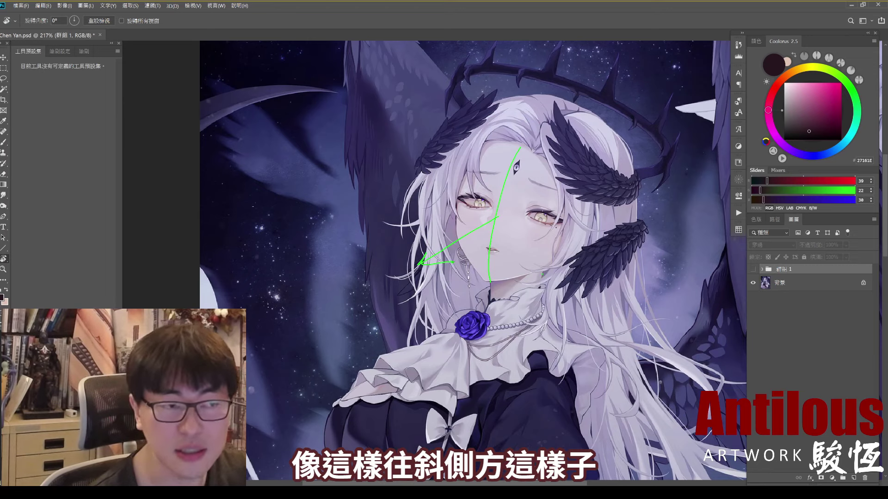
{"action": "left_click_drag", "start_coordinate": [514, 174], "coordinate": [546, 254]}
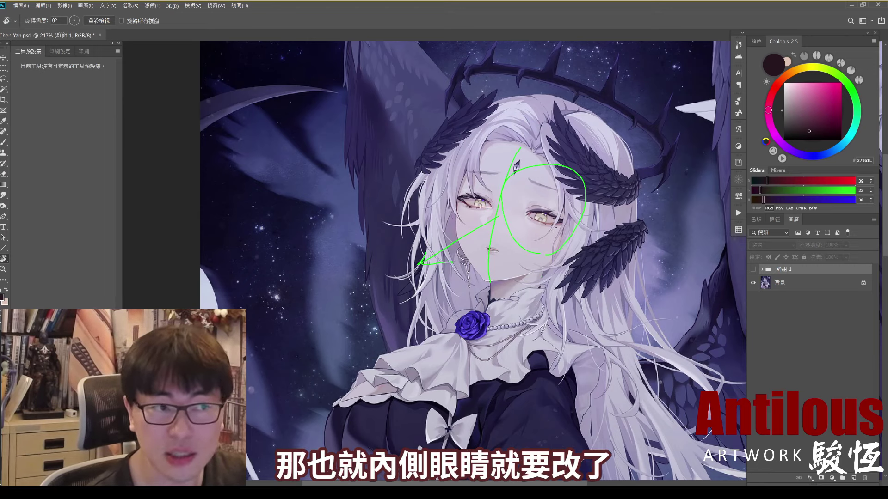
{"action": "left_click", "coordinate": [753, 269]}
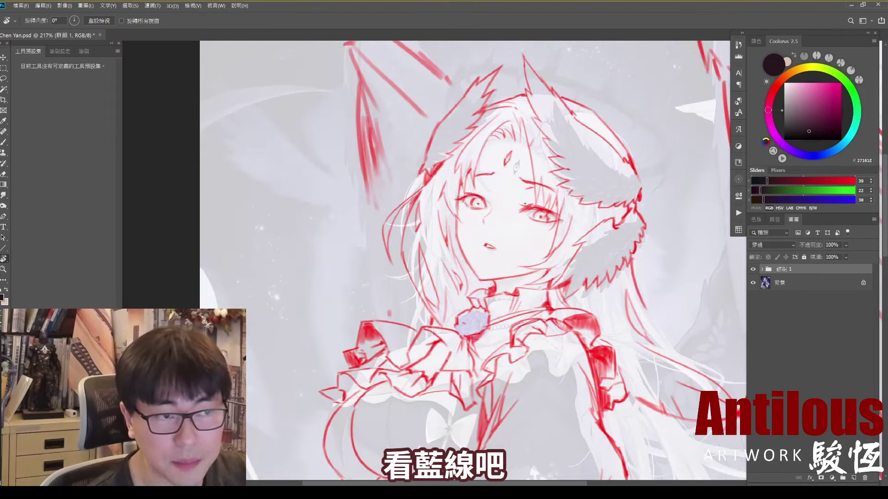
Step: Mark the forehead ornament in blue, compare the redline on and off, then hide it
{"action": "left_click_drag", "start_coordinate": [525, 205], "coordinate": [511, 201]}
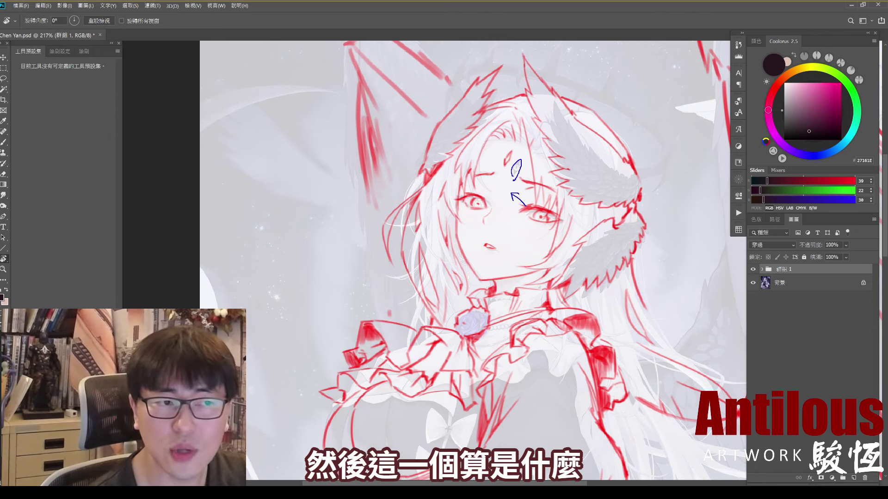
{"action": "left_click", "coordinate": [752, 269]}
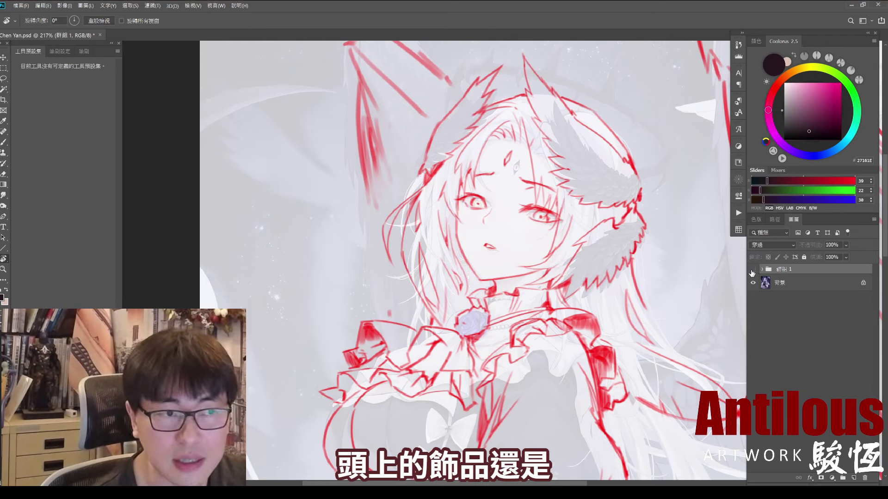
{"action": "left_click", "coordinate": [752, 270]}
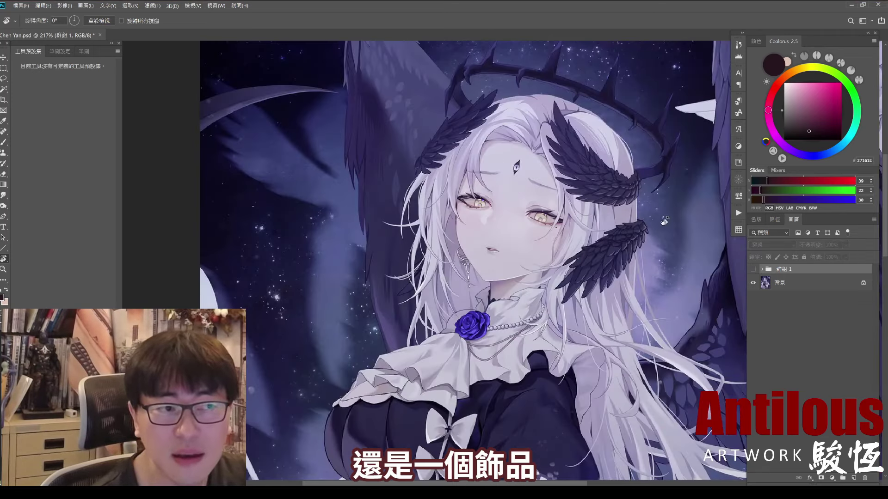
{"action": "left_click", "coordinate": [753, 269]}
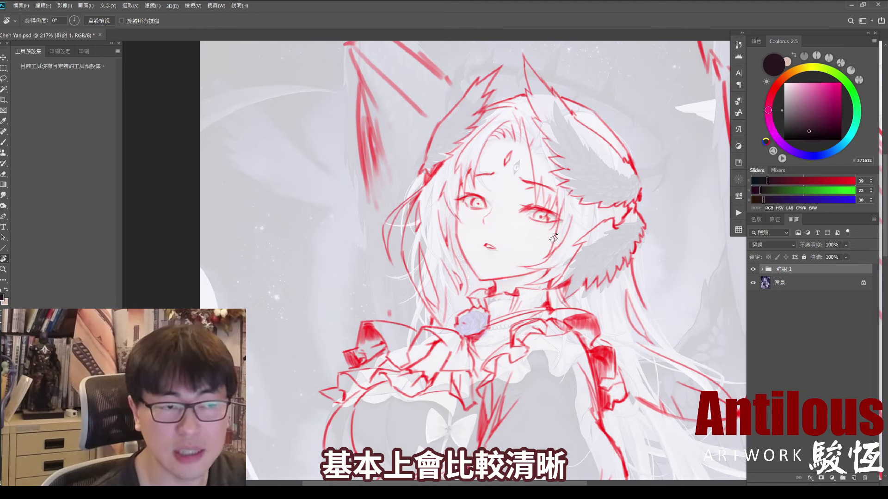
{"action": "scroll", "coordinate": [553, 238], "scroll_direction": "down", "scroll_amount": 2}
{"action": "left_click", "coordinate": [753, 269]}
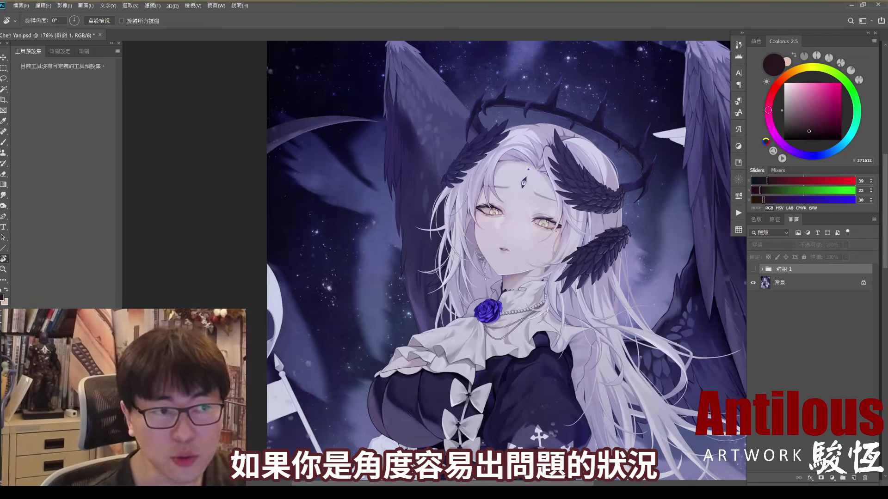
Step: Circle the top of the head in blue, undo it, and show the redline zoomed out
{"action": "mouse_move", "coordinate": [527, 181]}
{"action": "left_mouse_down"}
{"action": "mouse_move", "coordinate": [517, 129]}
{"action": "mouse_move", "coordinate": [536, 183]}
{"action": "left_mouse_up"}
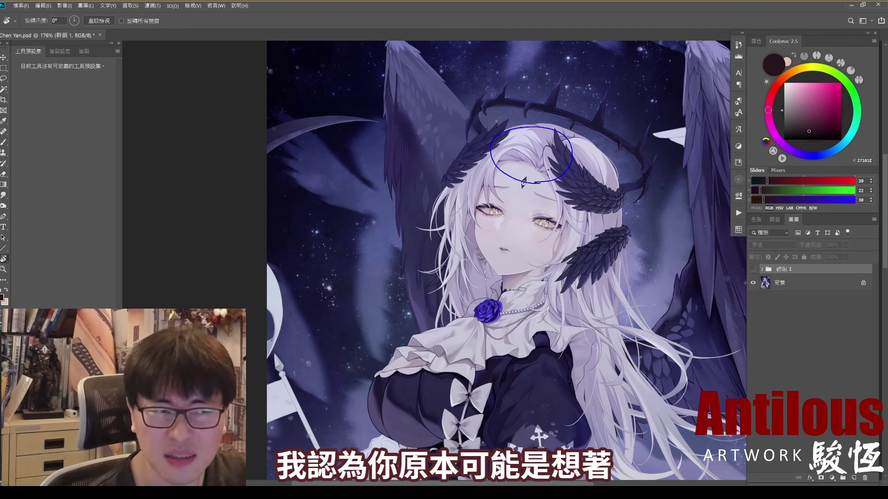
{"action": "key", "text": "ctrl+z"}
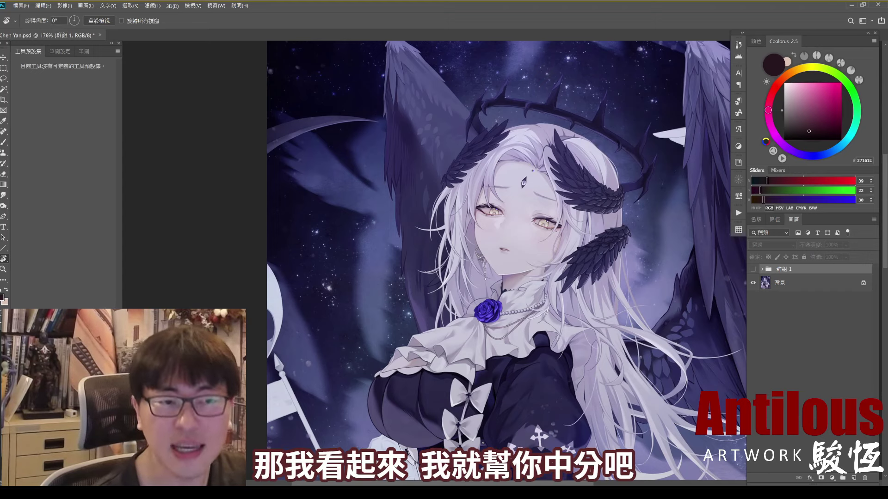
{"action": "left_click", "coordinate": [752, 269]}
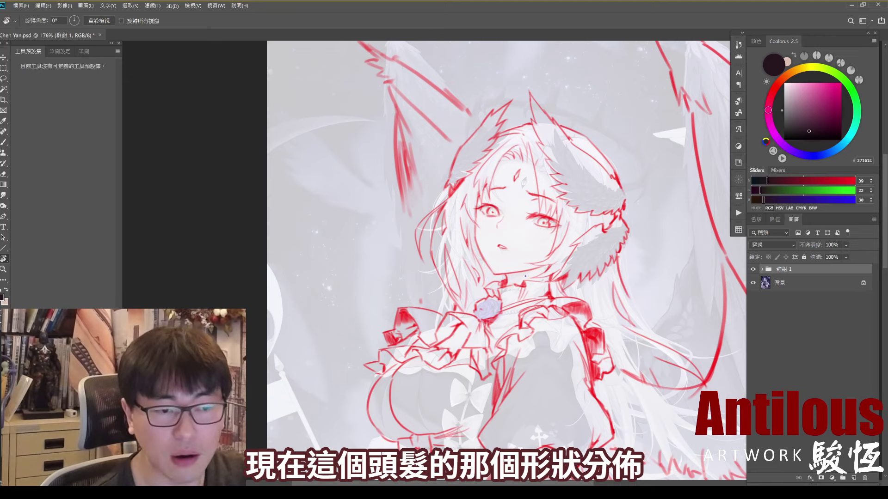
{"action": "scroll", "coordinate": [525, 276], "scroll_direction": "down", "scroll_amount": 3}
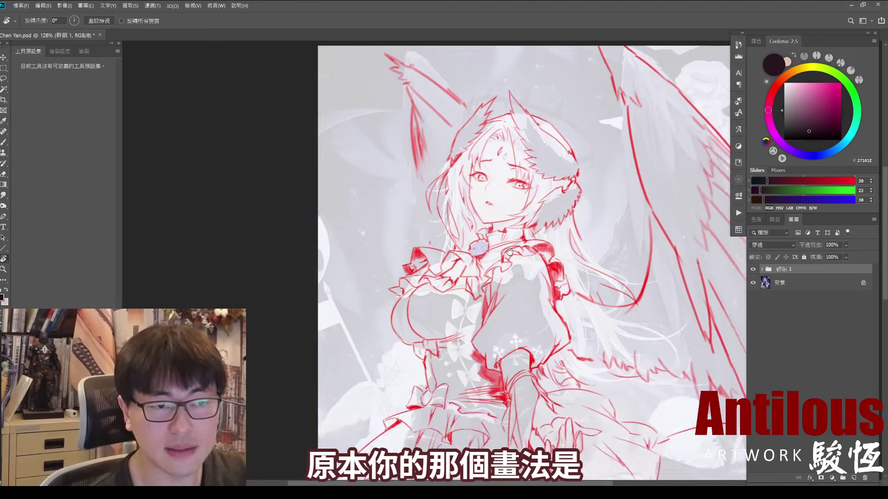
Step: Hide the redline and sketch blue hair-flow strokes by the face, then undo them
{"action": "scroll", "coordinate": [509, 252], "scroll_direction": "down", "scroll_amount": 2}
{"action": "left_click", "coordinate": [753, 269]}
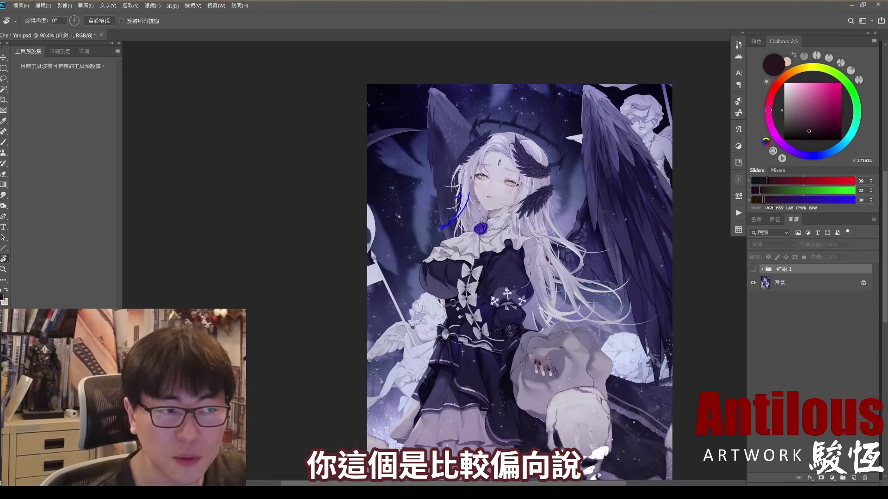
{"action": "left_click_drag", "start_coordinate": [459, 198], "coordinate": [436, 208]}
{"action": "left_click_drag", "start_coordinate": [533, 223], "coordinate": [544, 248]}
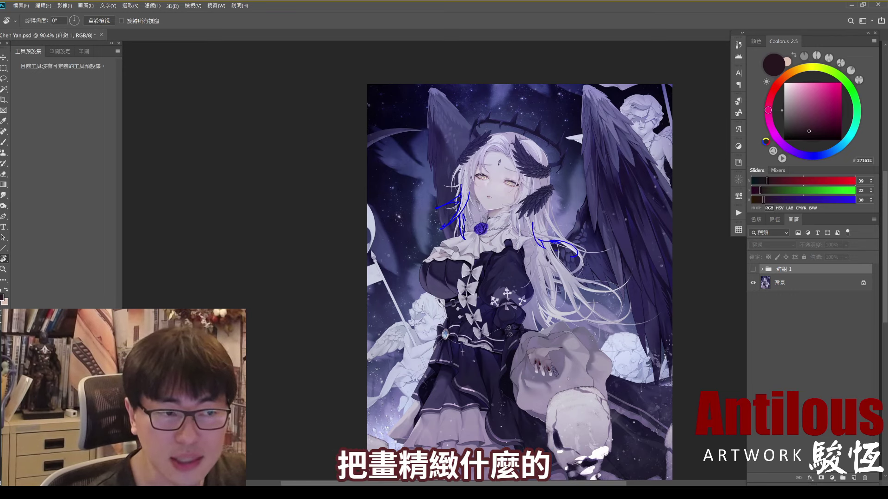
{"action": "key", "text": "ctrl+z"}
{"action": "key", "text": "ctrl+z"}
{"action": "key", "text": "ctrl+z"}
{"action": "key", "text": "ctrl+z"}
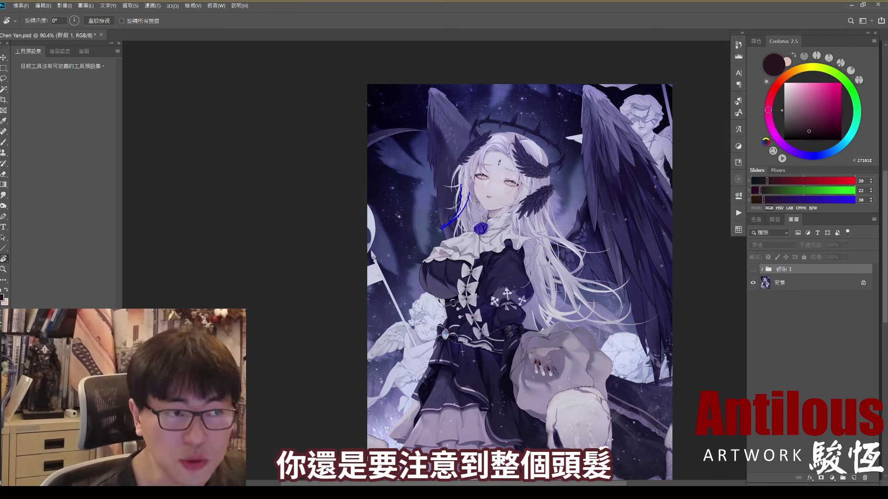
{"action": "key", "text": "ctrl+shift+z"}
{"action": "key", "text": "ctrl+shift+z"}
{"action": "key", "text": "ctrl+shift+z"}
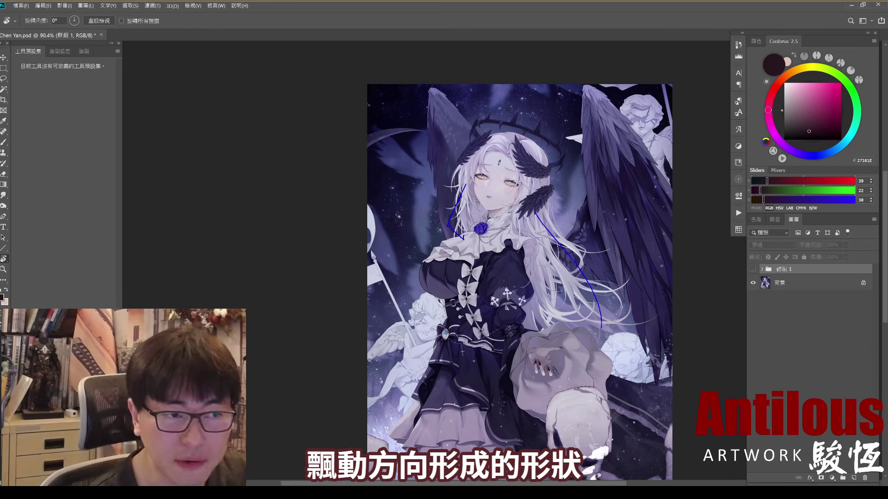
{"action": "key", "text": "ctrl+shift+z"}
{"action": "key", "text": "ctrl+shift+z"}
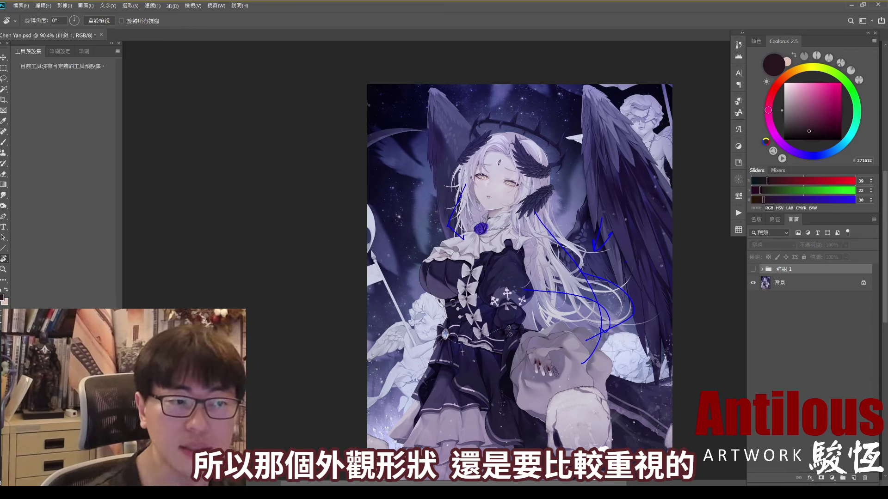
{"action": "key", "text": "ctrl+z"}
{"action": "key", "text": "ctrl+z"}
{"action": "key", "text": "ctrl+z"}
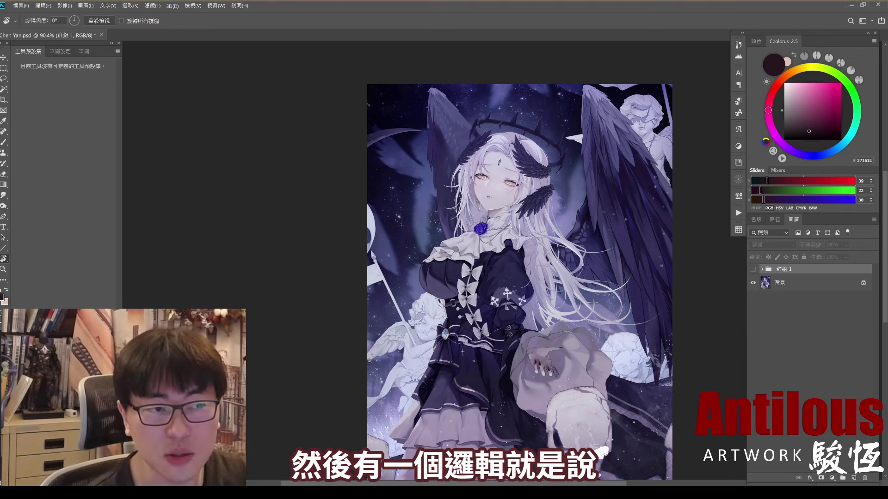
Step: Sketch a blue curve where the hair meets the right wing, redrawing it shorter
{"action": "left_click_drag", "start_coordinate": [530, 259], "coordinate": [586, 199]}
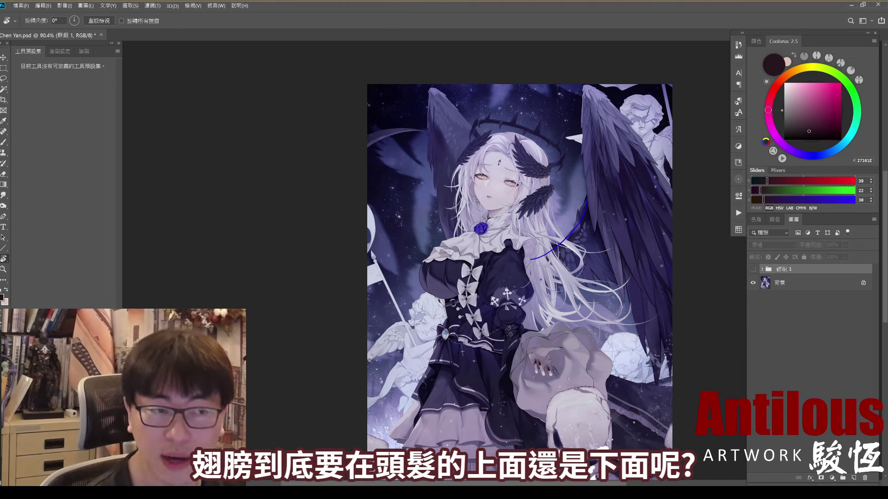
{"action": "key", "text": "ctrl+z"}
{"action": "left_click_drag", "start_coordinate": [584, 212], "coordinate": [542, 258]}
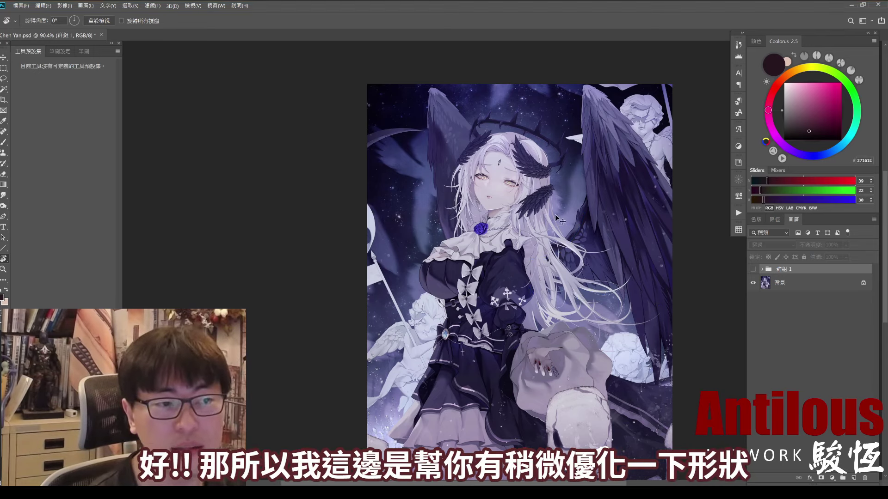
{"action": "left_click", "coordinate": [753, 269]}
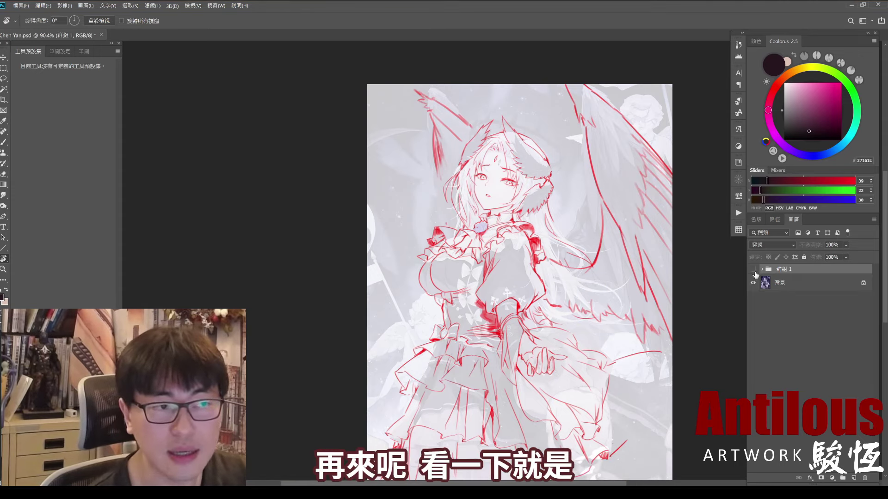
{"action": "left_click", "coordinate": [753, 269]}
{"action": "scroll", "coordinate": [548, 175], "scroll_direction": "up", "scroll_amount": 3}
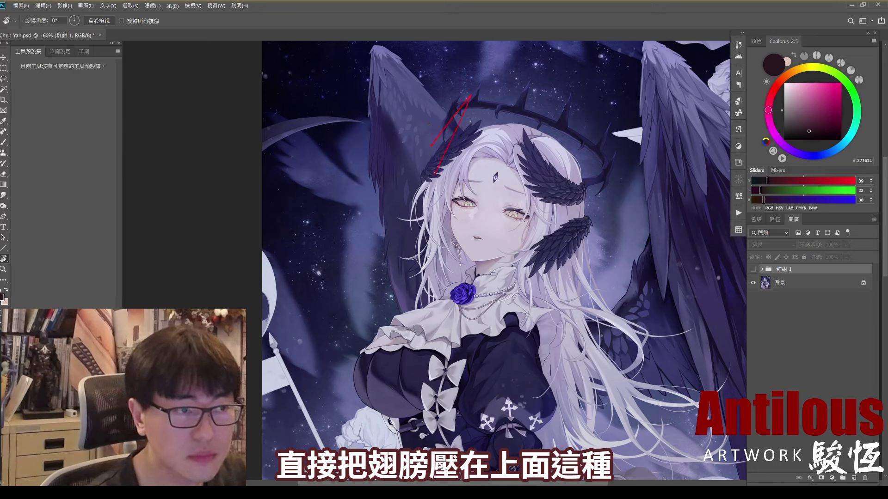
{"action": "left_click_drag", "start_coordinate": [586, 187], "coordinate": [552, 183]}
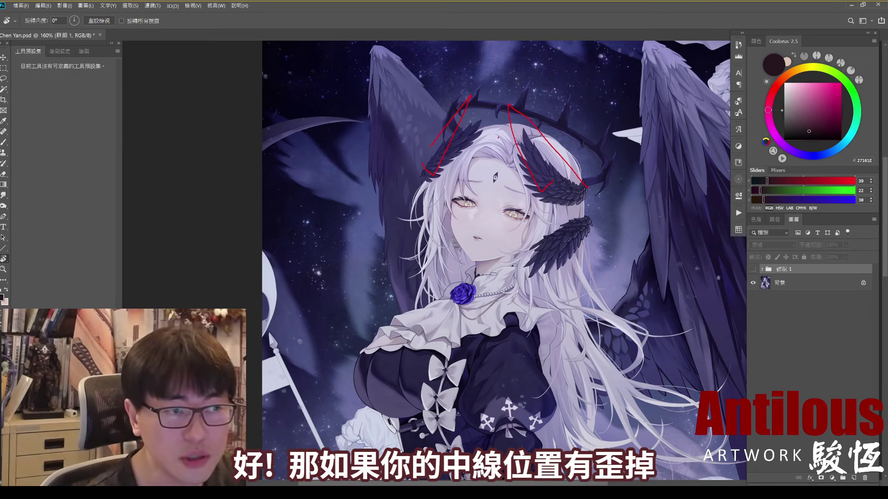
{"action": "left_click_drag", "start_coordinate": [498, 137], "coordinate": [468, 272]}
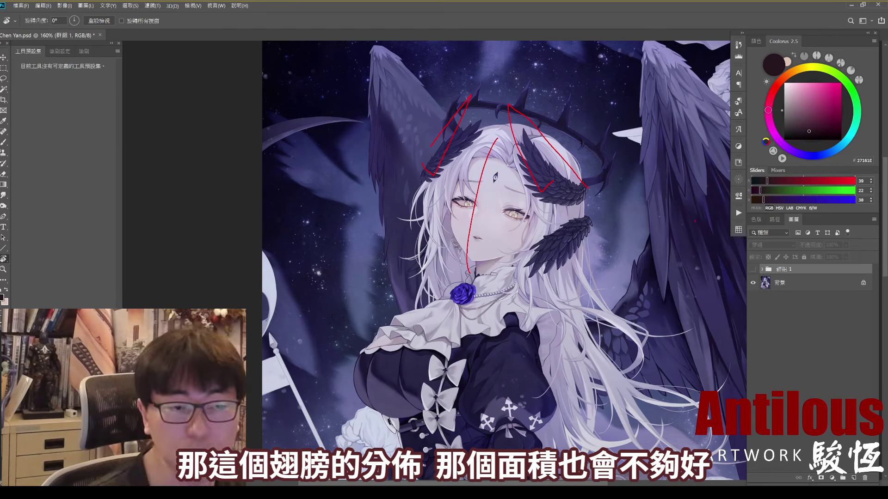
{"action": "left_click", "coordinate": [753, 270]}
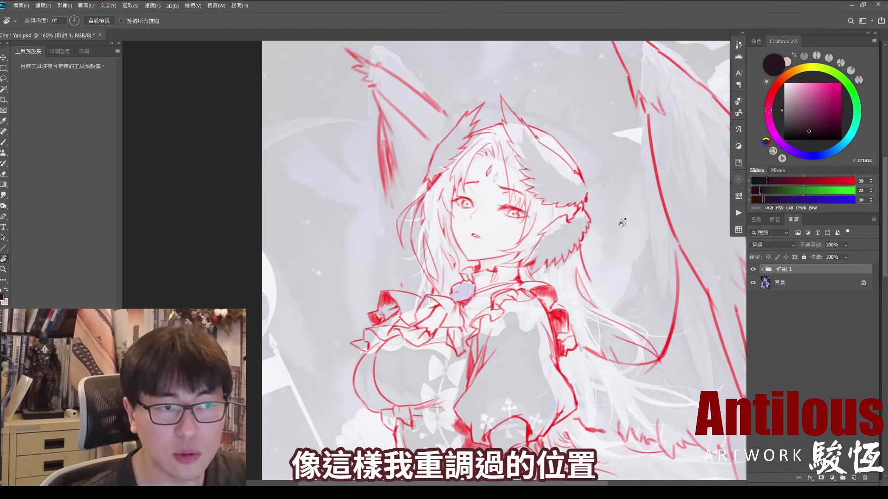
{"action": "left_click", "coordinate": [753, 269]}
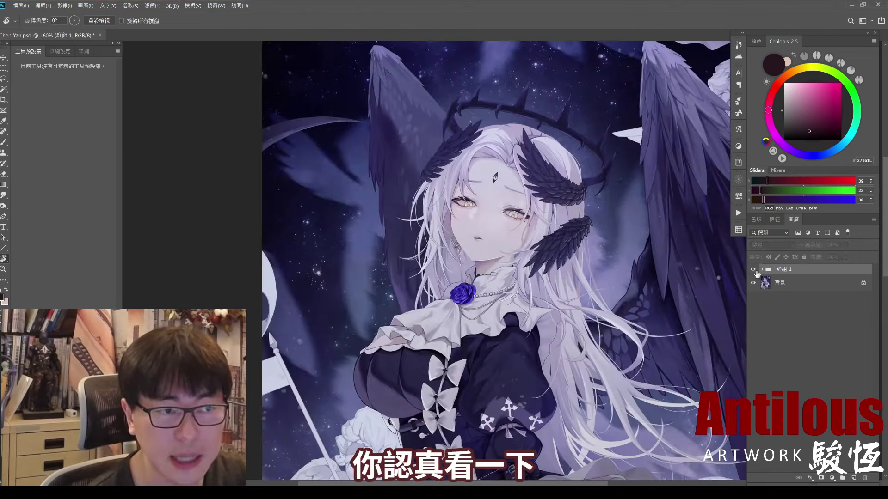
{"action": "left_click", "coordinate": [753, 269]}
{"action": "left_click", "coordinate": [753, 269]}
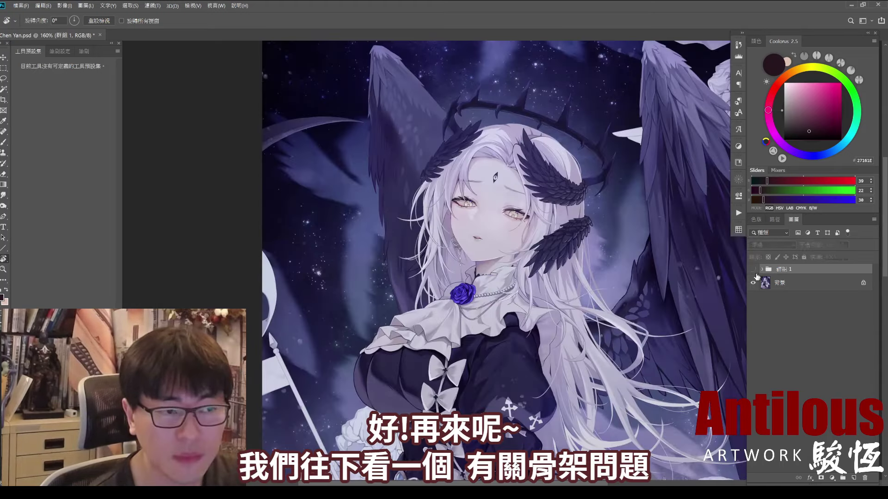
{"action": "left_click", "coordinate": [754, 272]}
{"action": "left_click_drag", "start_coordinate": [592, 336], "coordinate": [543, 252]}
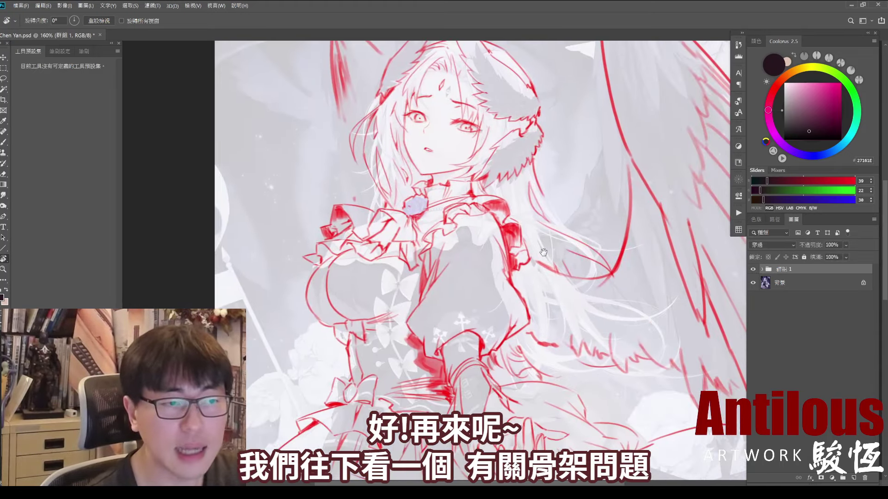
{"action": "key", "text": "ctrl+0"}
{"action": "left_click", "coordinate": [752, 271]}
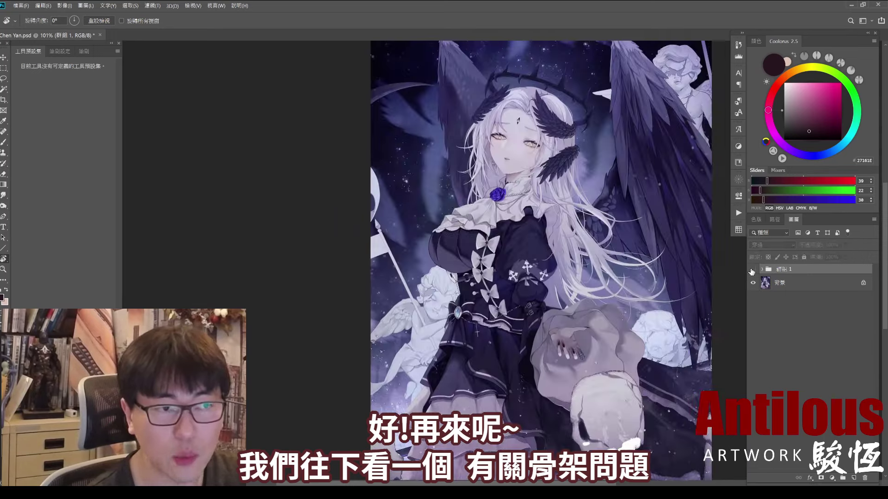
{"action": "left_click_drag", "start_coordinate": [546, 273], "coordinate": [554, 249]}
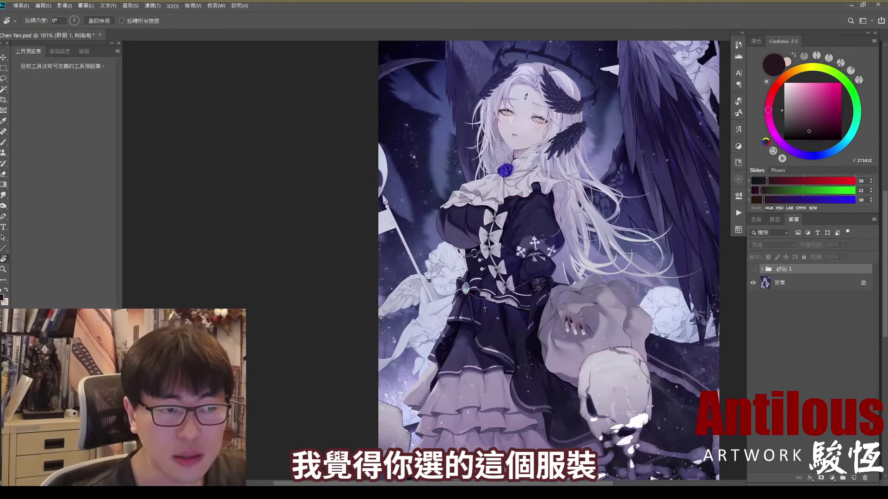
{"action": "left_click_drag", "start_coordinate": [523, 194], "coordinate": [536, 257]}
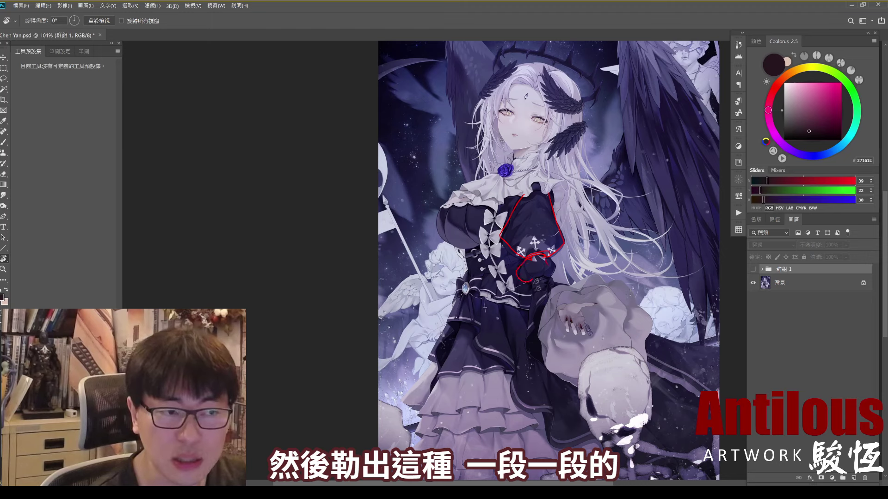
{"action": "left_click_drag", "start_coordinate": [532, 283], "coordinate": [530, 309]}
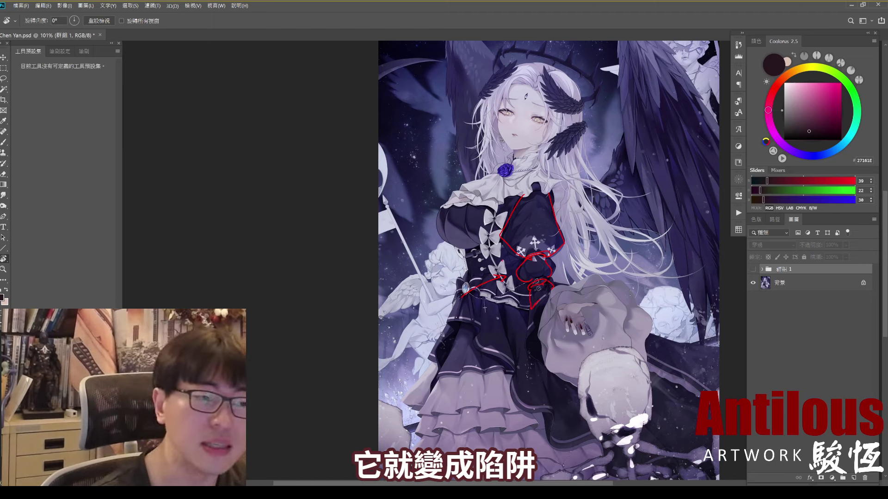
{"action": "key", "text": "ctrl+z"}
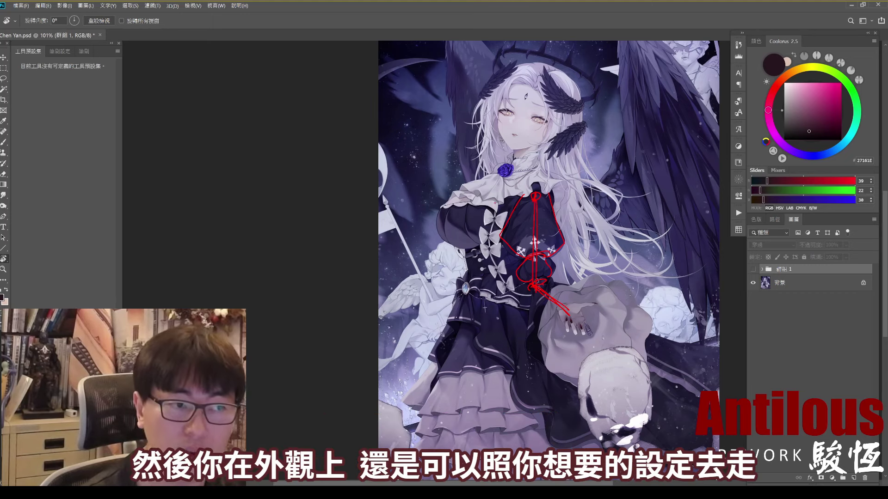
{"action": "left_click_drag", "start_coordinate": [504, 198], "coordinate": [500, 253]}
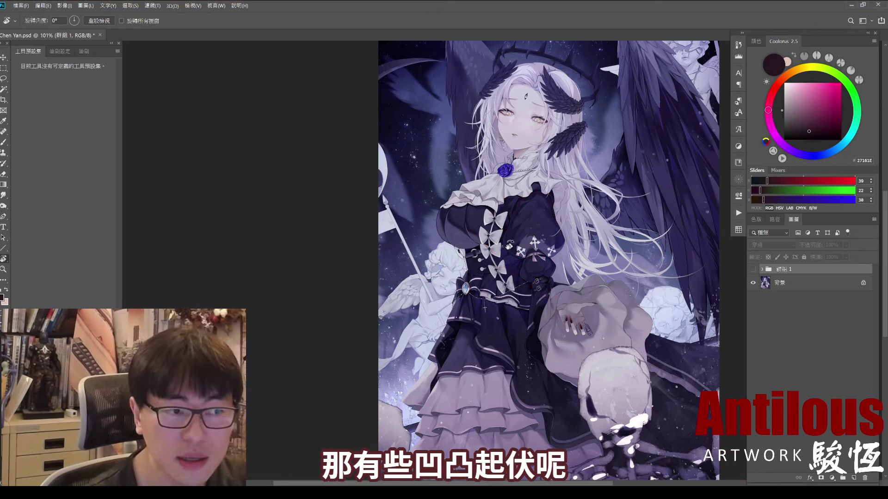
{"action": "left_click_drag", "start_coordinate": [509, 214], "coordinate": [516, 275]}
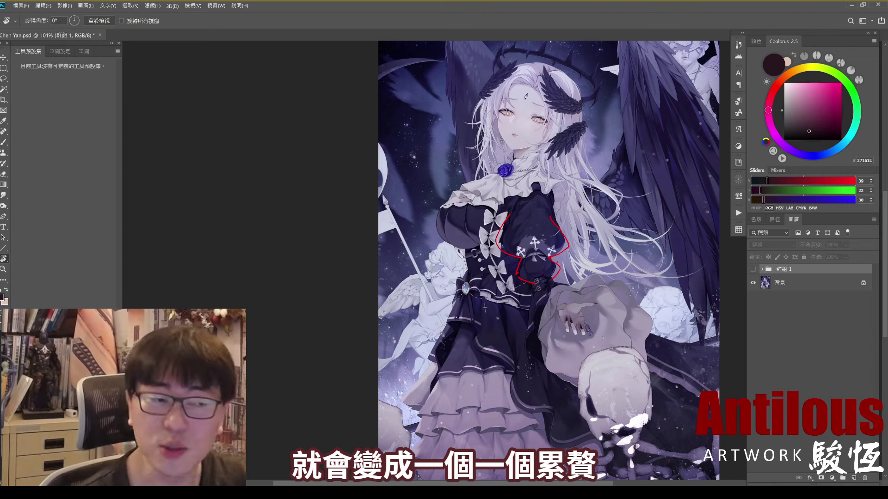
{"action": "key", "text": "ctrl+z"}
{"action": "key", "text": "ctrl+z"}
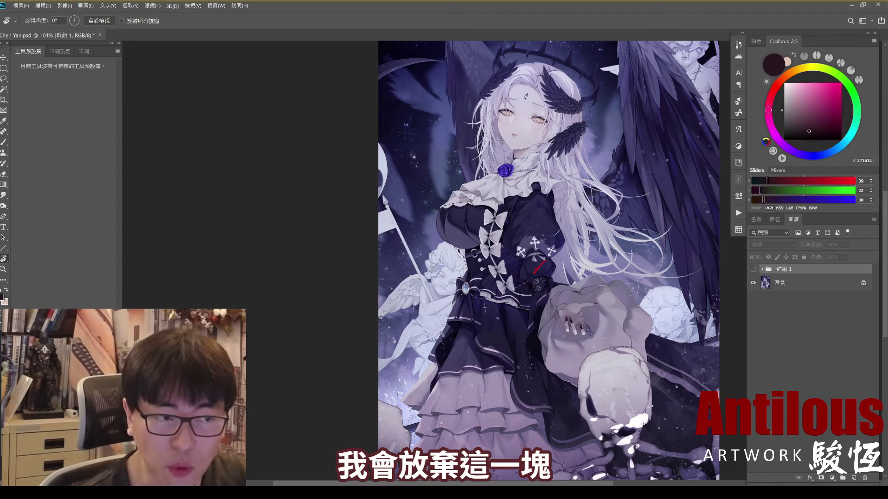
{"action": "key", "text": "ctrl+z"}
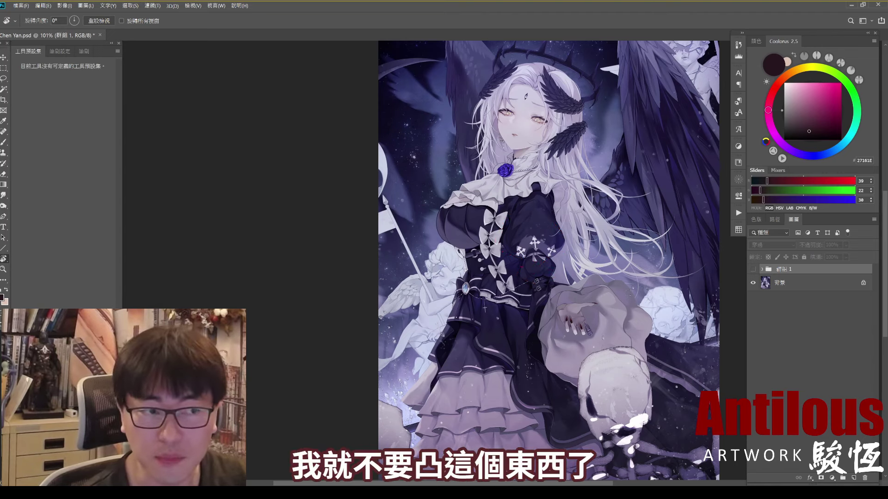
{"action": "key", "text": "ctrl+z"}
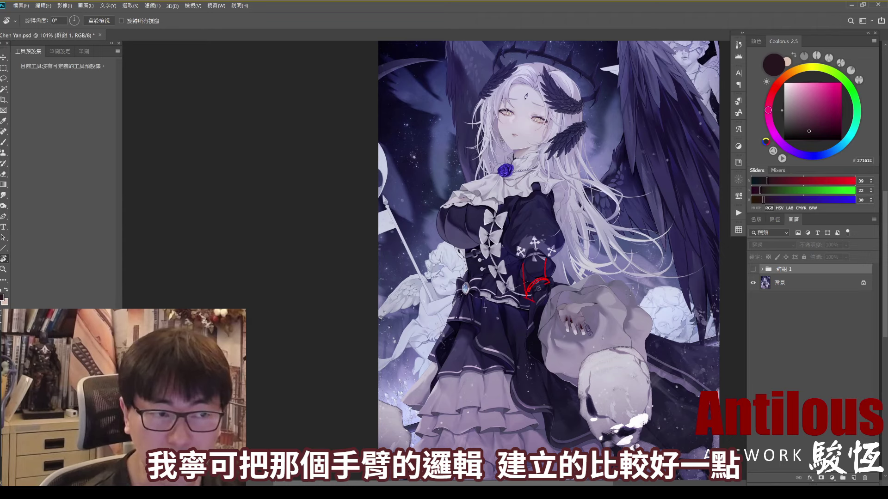
{"action": "left_click_drag", "start_coordinate": [519, 264], "coordinate": [507, 277]}
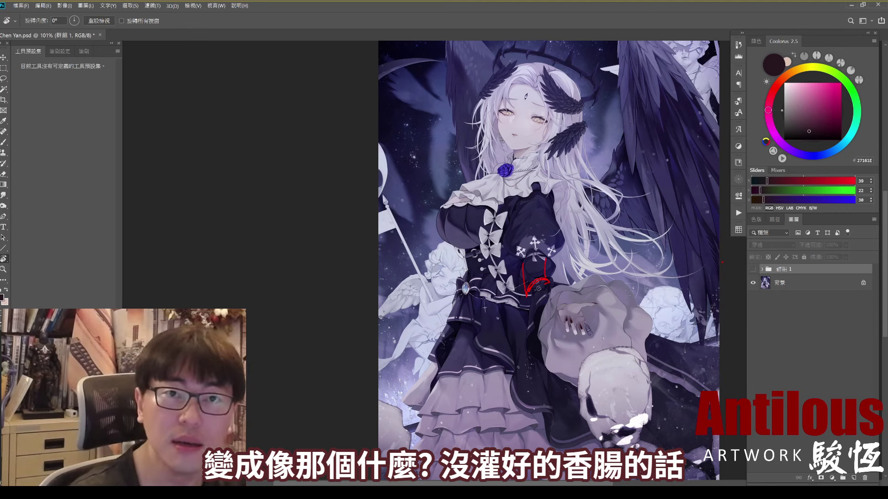
{"action": "key", "text": "ctrl+z"}
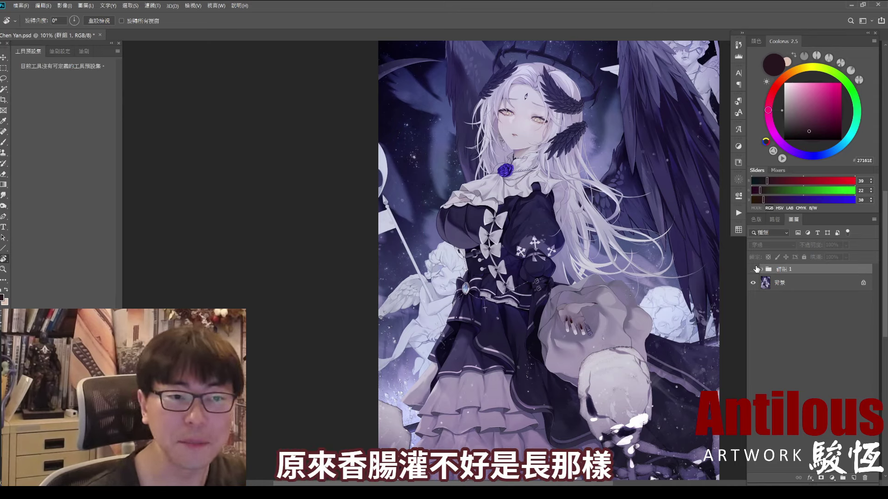
Step: Show the redline, cross out the arm's middle section and sketch the forearm shape in blue
{"action": "left_click", "coordinate": [753, 269]}
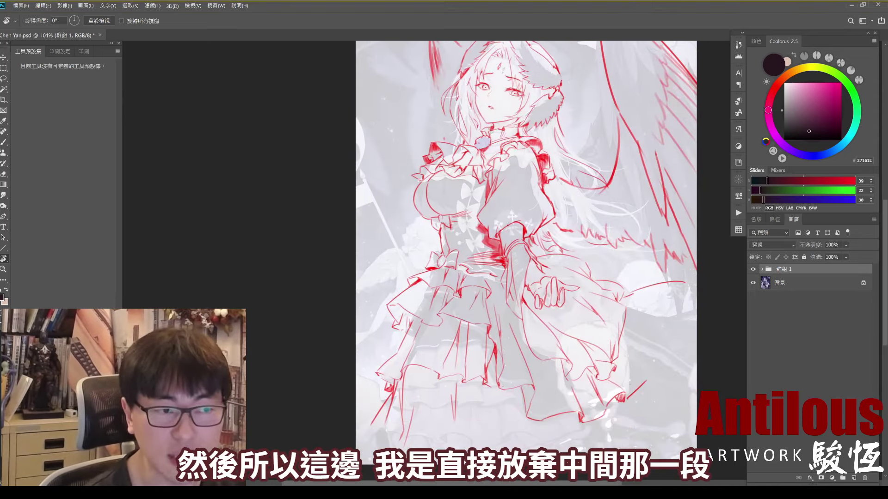
{"action": "left_click_drag", "start_coordinate": [510, 229], "coordinate": [515, 239]}
{"action": "mouse_move", "coordinate": [516, 228]}
{"action": "left_mouse_down"}
{"action": "mouse_move", "coordinate": [504, 257]}
{"action": "mouse_move", "coordinate": [524, 242]}
{"action": "mouse_move", "coordinate": [542, 295]}
{"action": "left_mouse_up"}
{"action": "left_click_drag", "start_coordinate": [526, 245], "coordinate": [546, 280]}
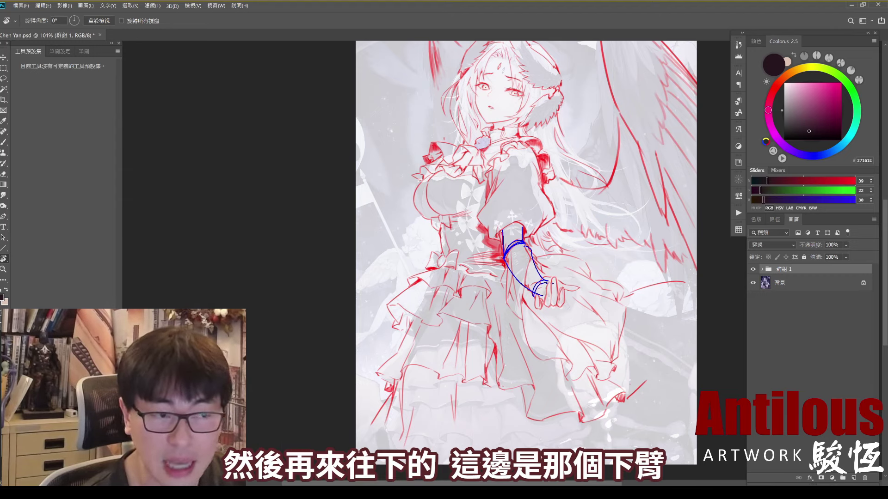
{"action": "left_click", "coordinate": [752, 269]}
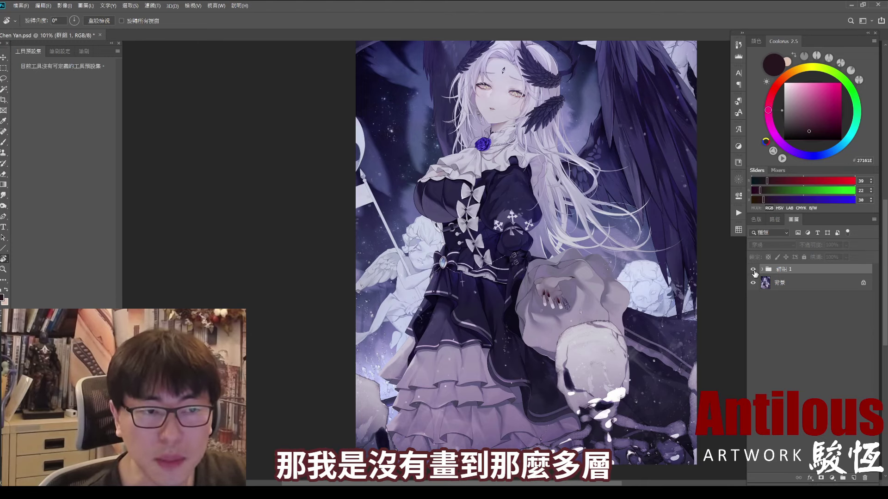
Step: Circle the hand and sleeve area and draw an arrow toward the sleeve, then show the redline
{"action": "left_click", "coordinate": [752, 269]}
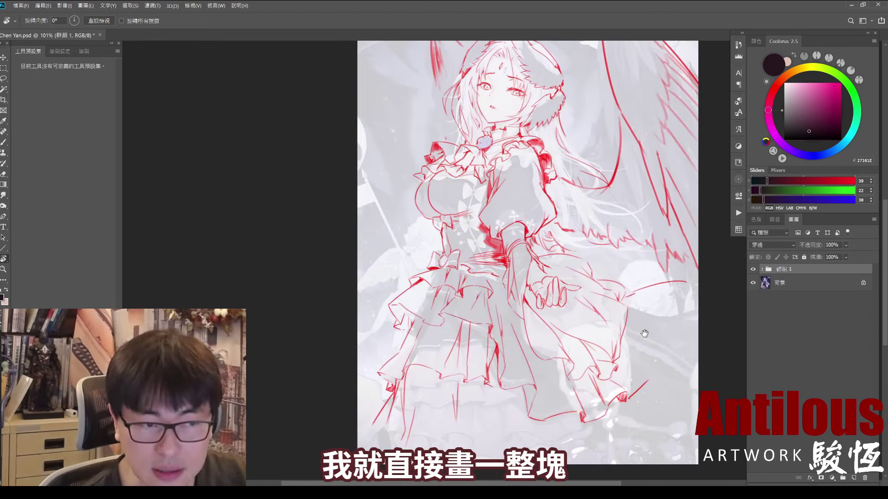
{"action": "left_click", "coordinate": [752, 269]}
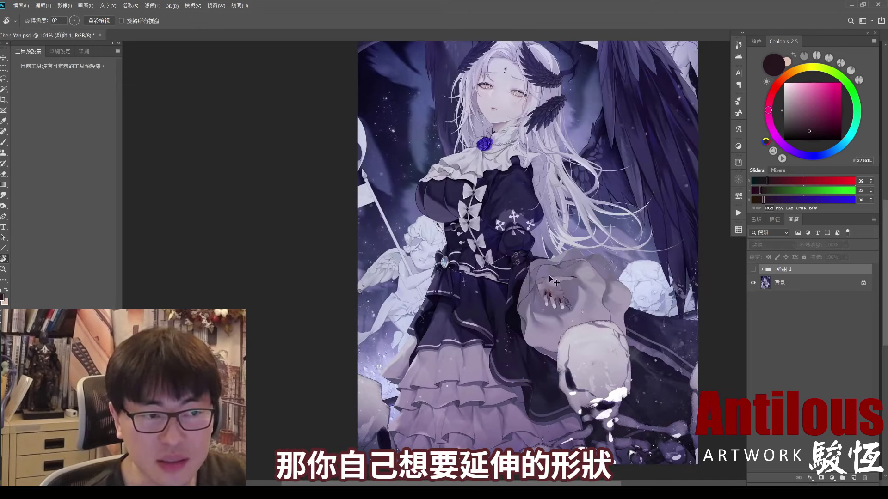
{"action": "mouse_move", "coordinate": [506, 340]}
{"action": "left_mouse_down"}
{"action": "mouse_move", "coordinate": [534, 267]}
{"action": "mouse_move", "coordinate": [552, 350]}
{"action": "left_mouse_up"}
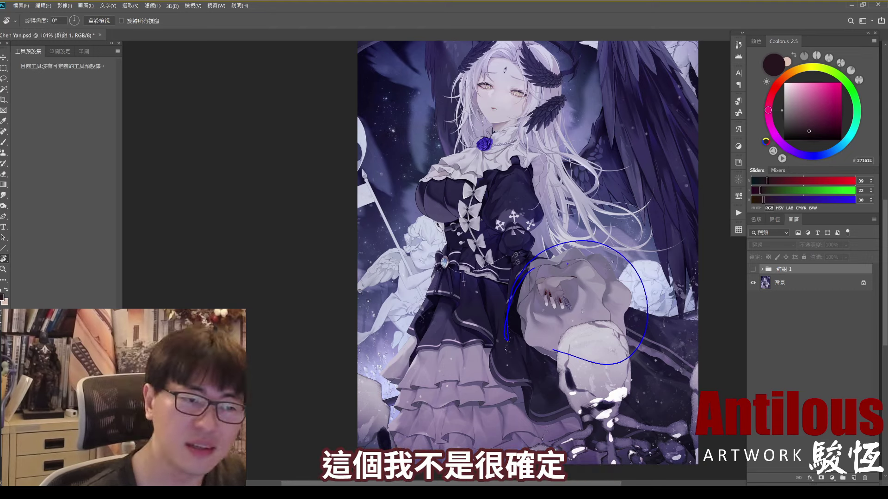
{"action": "left_click_drag", "start_coordinate": [621, 224], "coordinate": [601, 257]}
{"action": "left_click_drag", "start_coordinate": [600, 249], "coordinate": [609, 253]}
{"action": "left_click", "coordinate": [753, 269]}
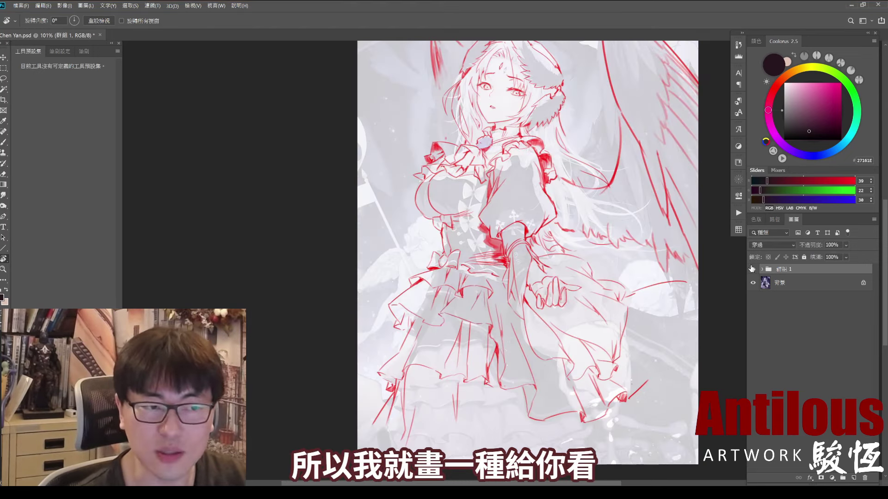
Step: Sketch the hanging skirt cloth's outline, bottom edge and fold lines in blue, then clear them
{"action": "left_click_drag", "start_coordinate": [509, 249], "coordinate": [518, 348]}
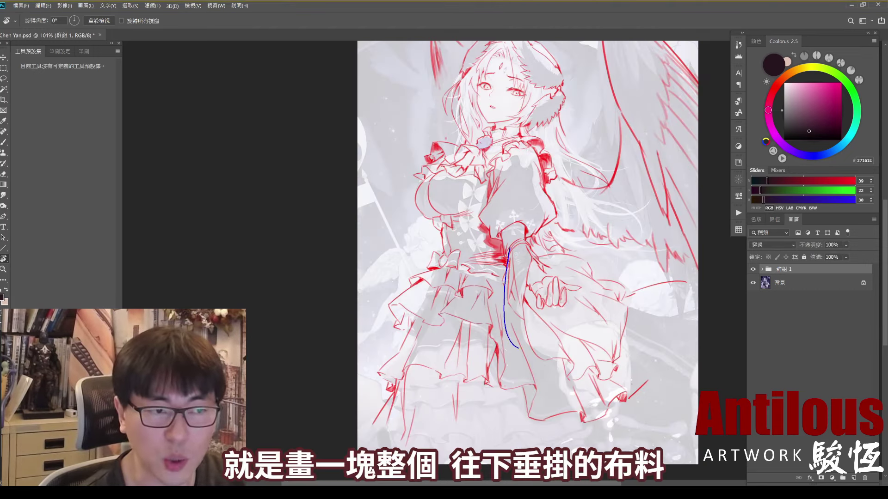
{"action": "left_click_drag", "start_coordinate": [559, 253], "coordinate": [617, 314]}
{"action": "key", "text": "ctrl+z"}
{"action": "left_click_drag", "start_coordinate": [537, 266], "coordinate": [617, 314]}
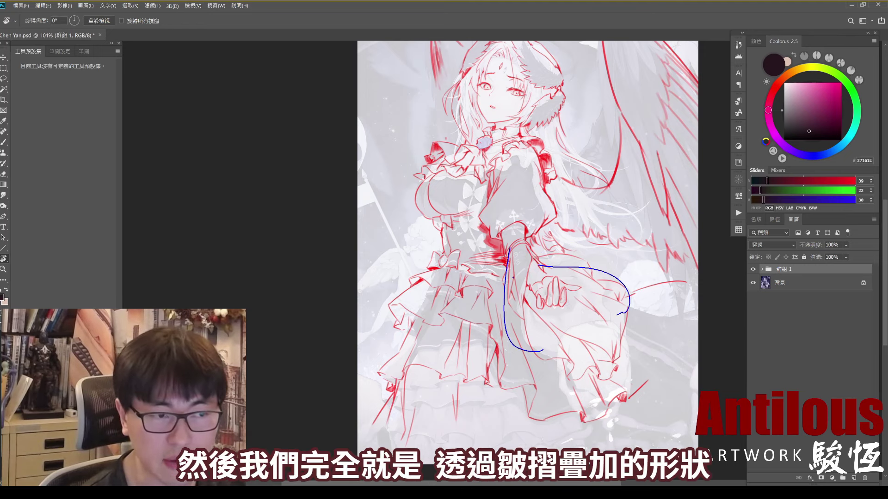
{"action": "mouse_move", "coordinate": [534, 265]}
{"action": "left_mouse_down"}
{"action": "mouse_move", "coordinate": [512, 353]}
{"action": "mouse_move", "coordinate": [584, 367]}
{"action": "left_mouse_up"}
{"action": "left_click_drag", "start_coordinate": [547, 288], "coordinate": [618, 342]}
{"action": "key", "text": "ctrl+z"}
{"action": "mouse_move", "coordinate": [551, 264]}
{"action": "left_mouse_down"}
{"action": "mouse_move", "coordinate": [616, 343]}
{"action": "mouse_move", "coordinate": [601, 362]}
{"action": "left_mouse_up"}
{"action": "left_click_drag", "start_coordinate": [618, 331], "coordinate": [605, 372]}
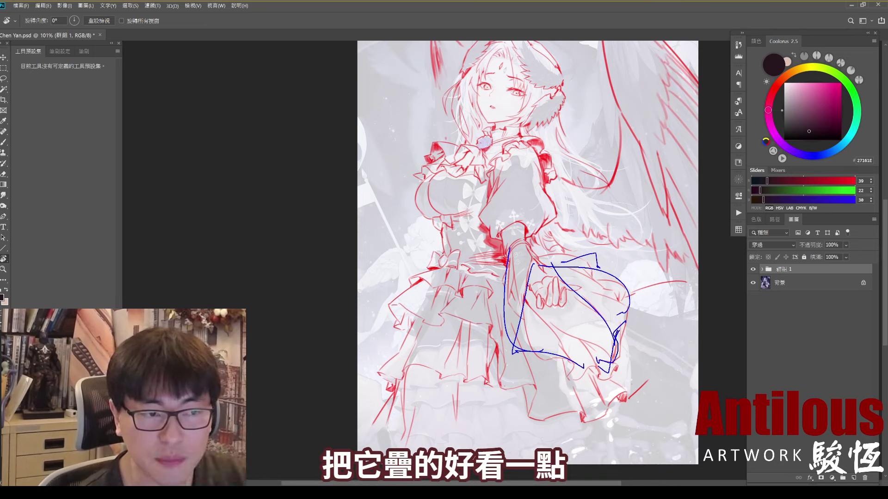
{"action": "key", "text": "Escape"}
Step: Hide the redline and zoom out to see the whole painting
{"action": "left_click_drag", "start_coordinate": [550, 166], "coordinate": [576, 226]}
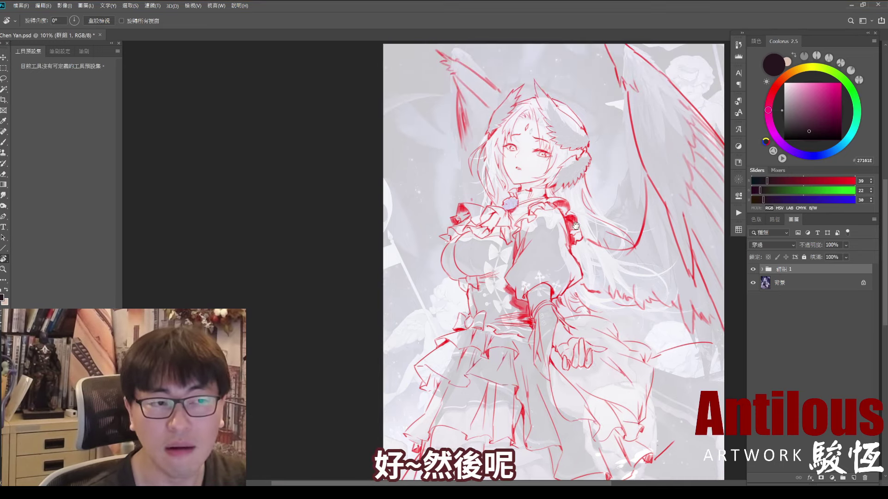
{"action": "left_click", "coordinate": [752, 269]}
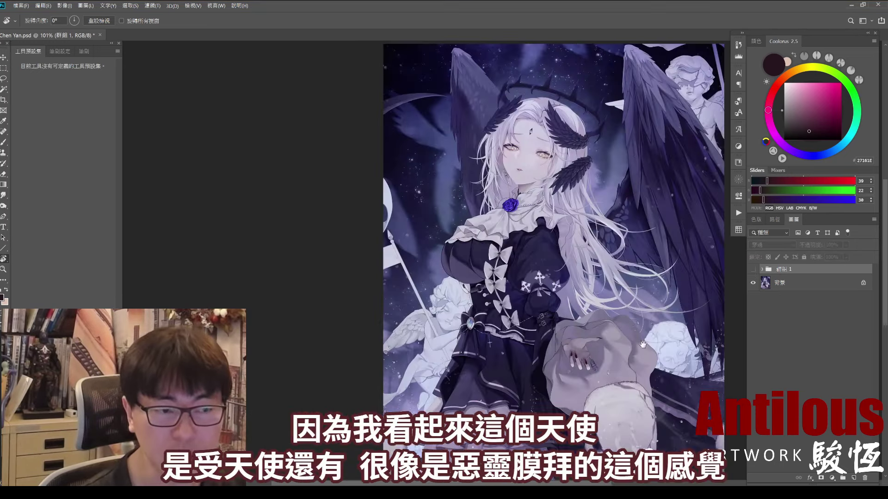
{"action": "left_click_drag", "start_coordinate": [622, 351], "coordinate": [589, 273]}
{"action": "left_click", "coordinate": [589, 273], "text": "alt"}
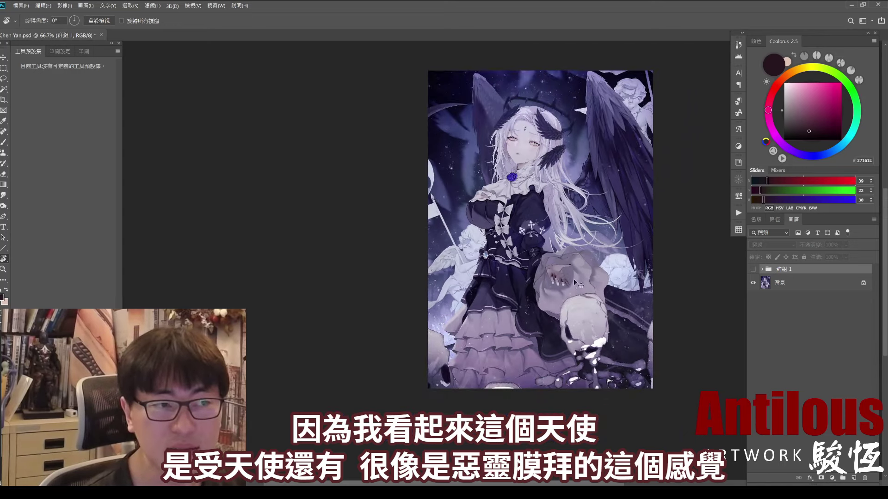
Step: Circle the left cherub, the right cherub and the skulls, then zoom back in
{"action": "left_click_drag", "start_coordinate": [452, 309], "coordinate": [464, 308]}
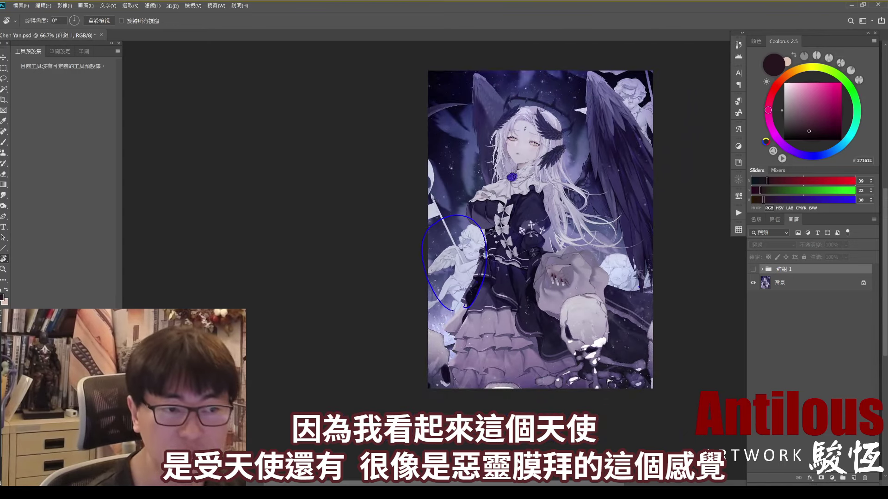
{"action": "left_click_drag", "start_coordinate": [643, 315], "coordinate": [622, 314]}
{"action": "left_click_drag", "start_coordinate": [564, 435], "coordinate": [601, 436]}
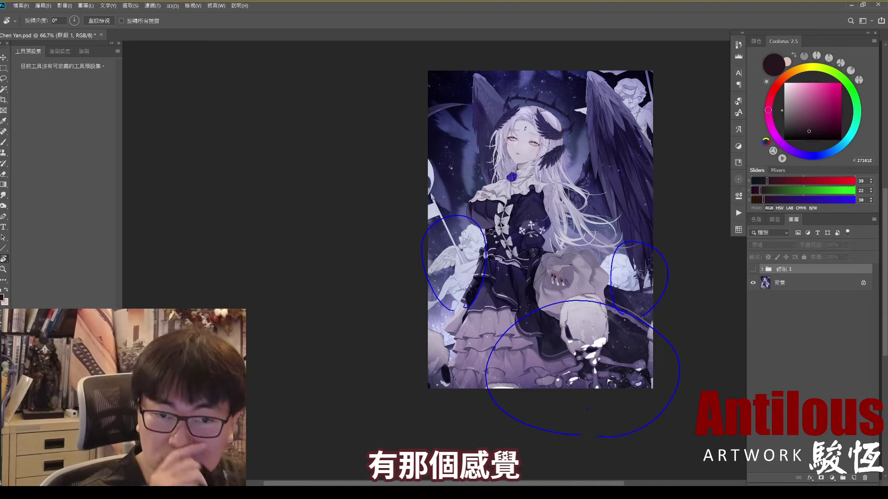
{"action": "left_click_drag", "start_coordinate": [508, 256], "coordinate": [518, 265]}
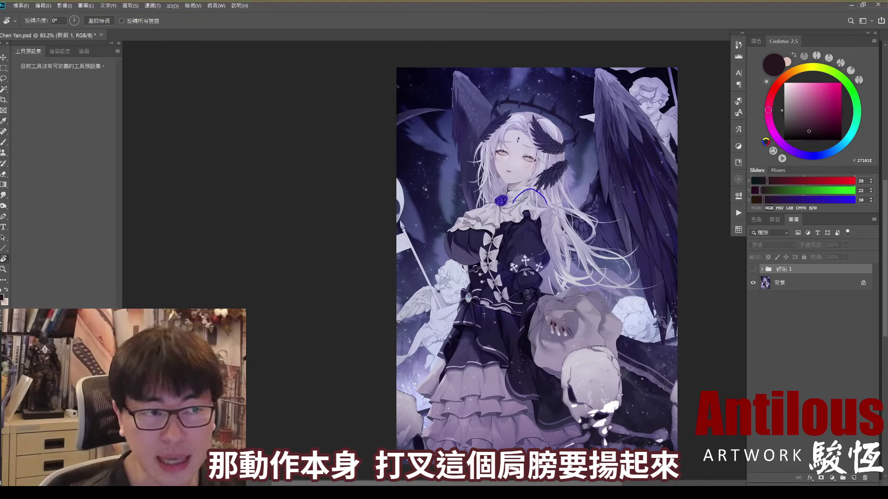
{"action": "left_click_drag", "start_coordinate": [541, 204], "coordinate": [540, 245]}
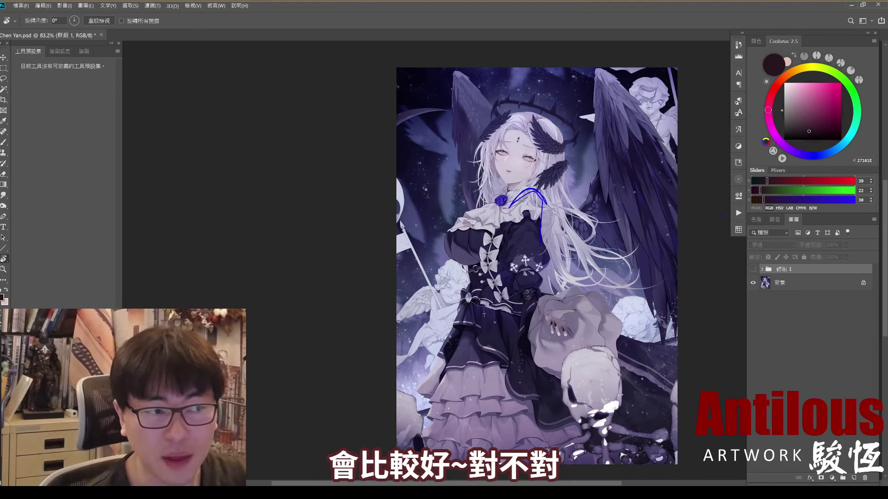
{"action": "left_click", "coordinate": [752, 269]}
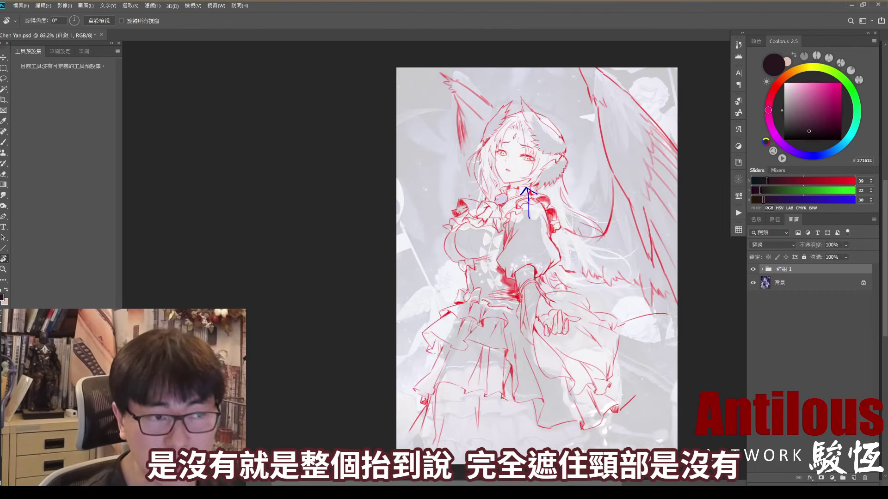
{"action": "left_click_drag", "start_coordinate": [502, 214], "coordinate": [546, 194]}
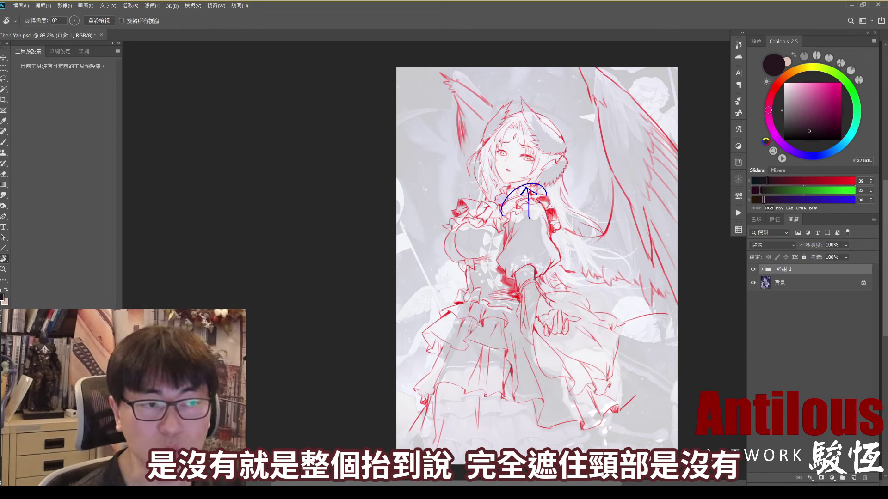
{"action": "key", "text": "Escape"}
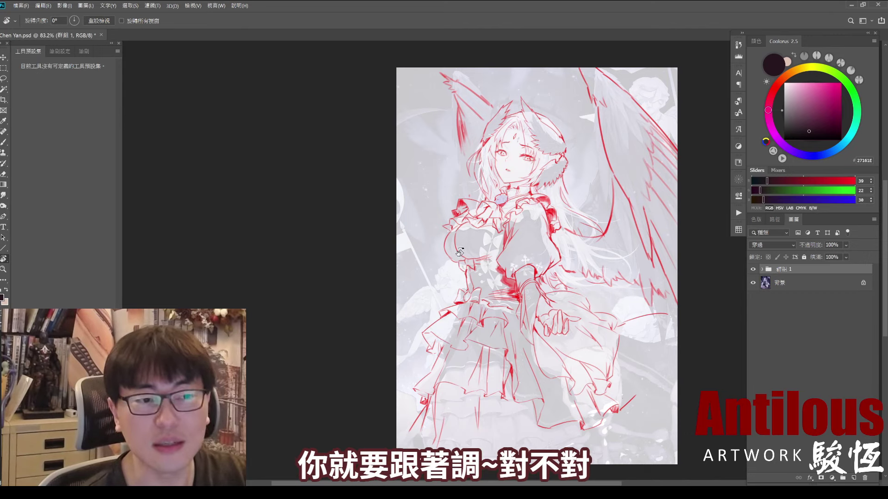
{"action": "left_click_drag", "start_coordinate": [474, 245], "coordinate": [467, 218]}
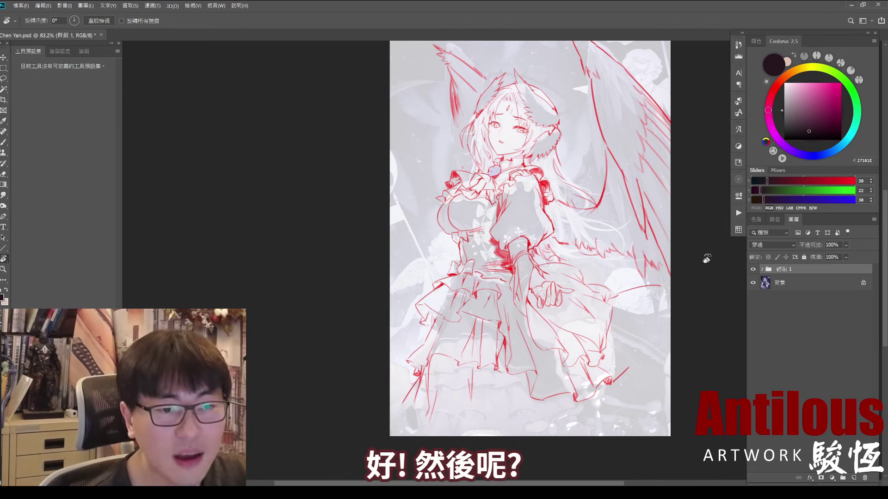
{"action": "left_click", "coordinate": [753, 271]}
{"action": "left_click_drag", "start_coordinate": [482, 253], "coordinate": [484, 240]}
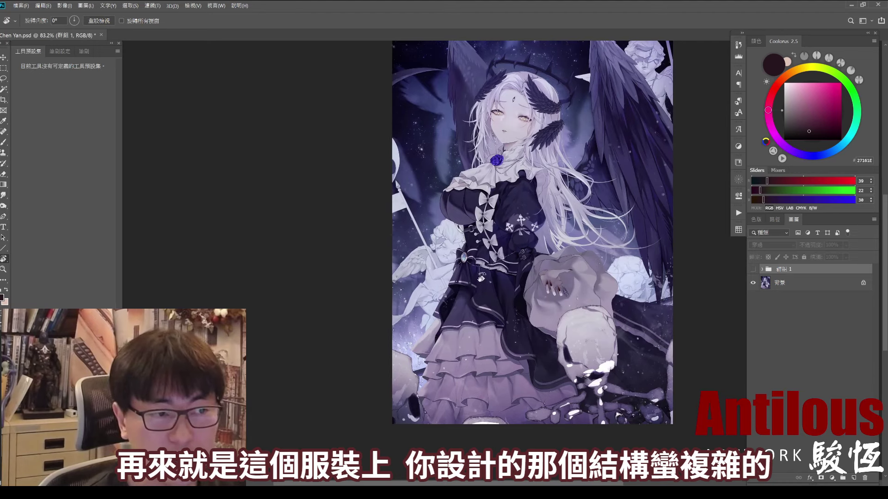
{"action": "left_click_drag", "start_coordinate": [487, 195], "coordinate": [503, 270]}
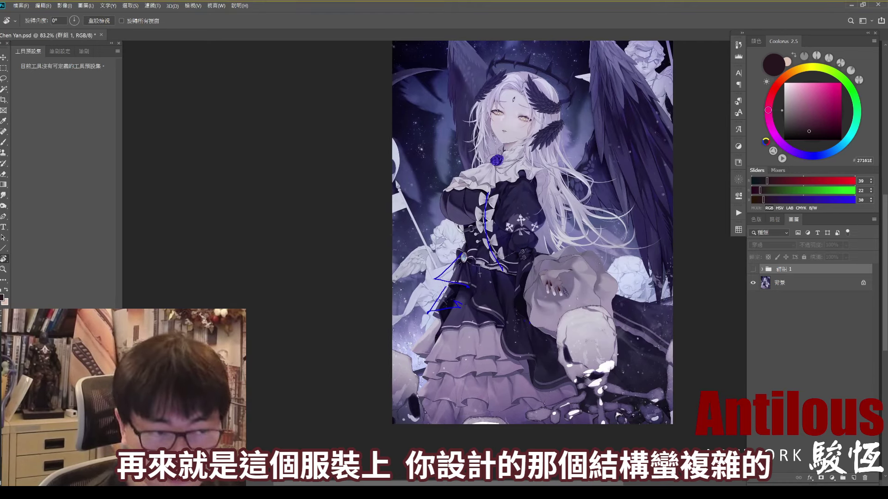
{"action": "key", "text": "ctrl+z"}
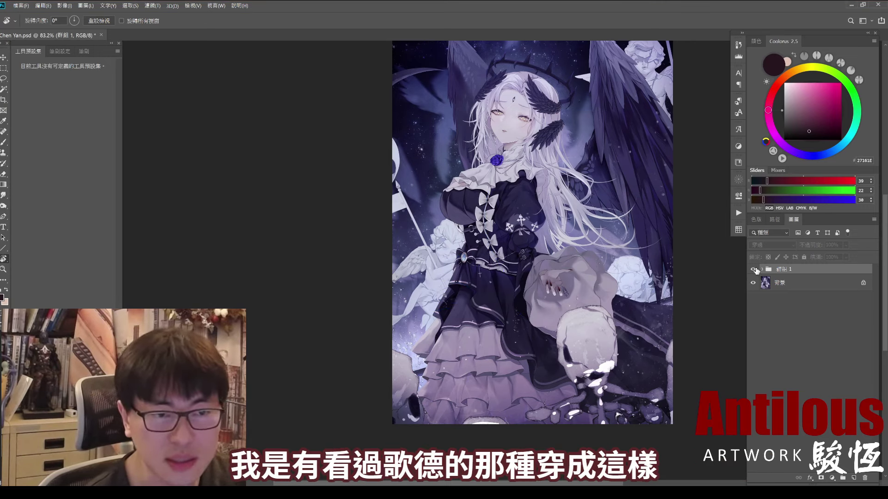
{"action": "left_click", "coordinate": [753, 269]}
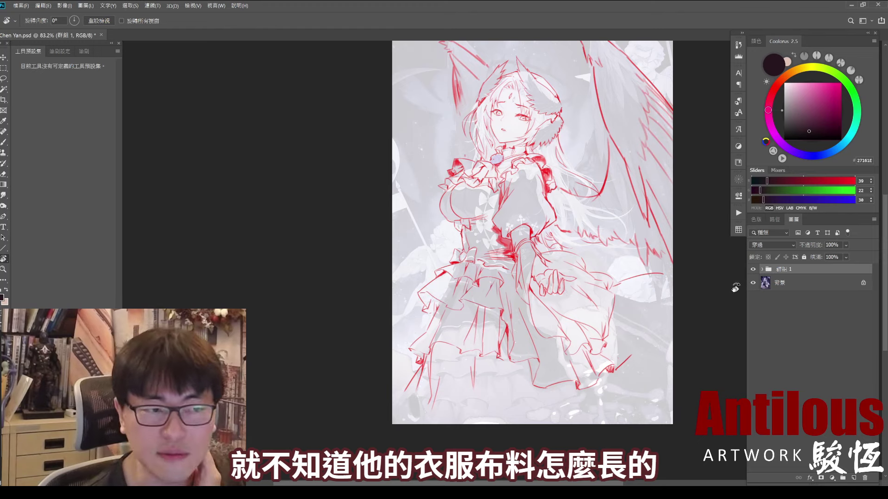
{"action": "left_click", "coordinate": [753, 269]}
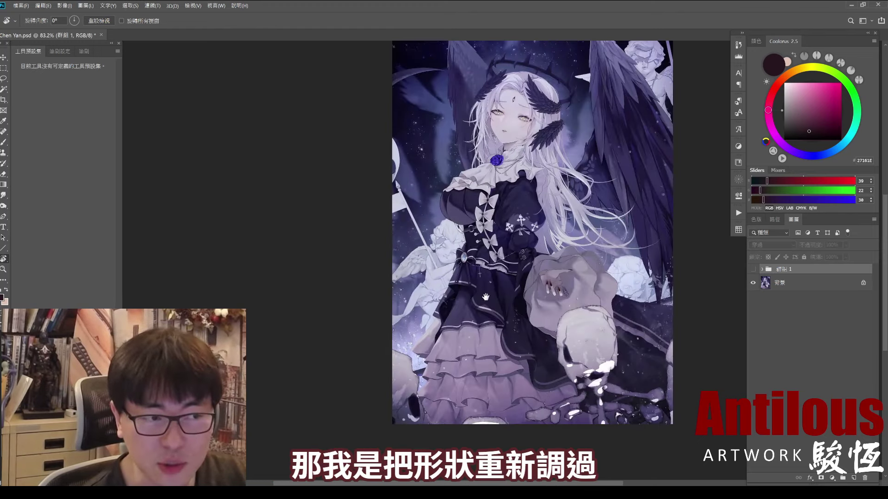
{"action": "left_click_drag", "start_coordinate": [468, 245], "coordinate": [394, 393]}
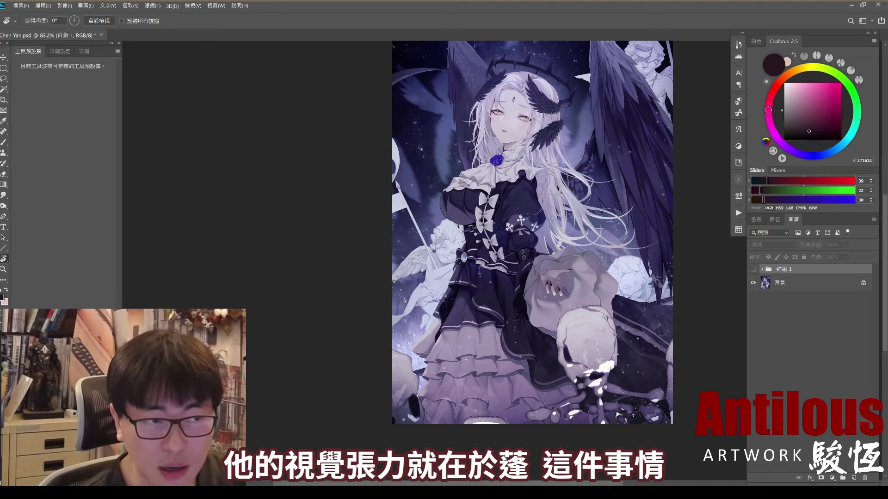
{"action": "left_click_drag", "start_coordinate": [465, 260], "coordinate": [373, 365]}
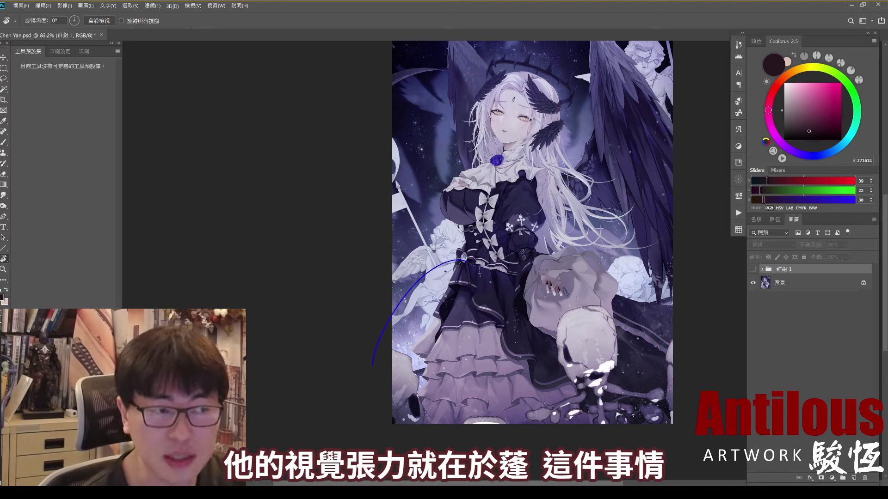
{"action": "left_click_drag", "start_coordinate": [463, 260], "coordinate": [379, 332]}
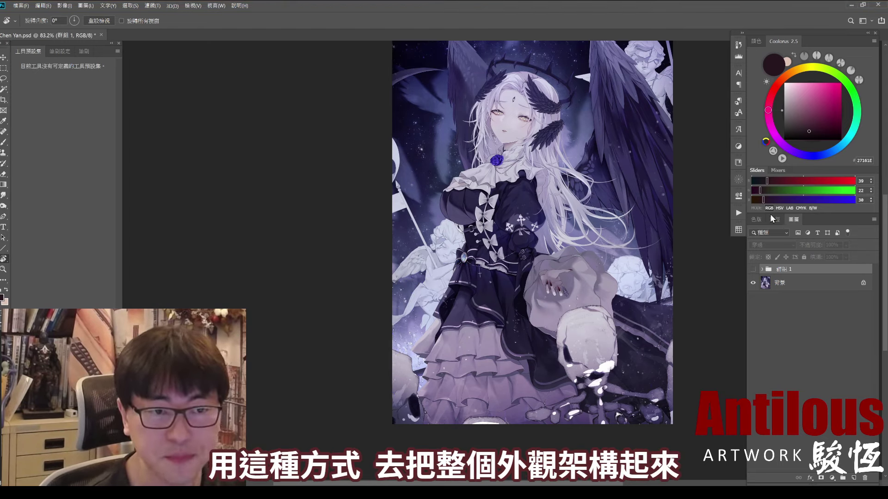
Step: Show the redline and sketch blue layered zigzag edges down the left skirt
{"action": "left_click", "coordinate": [753, 270]}
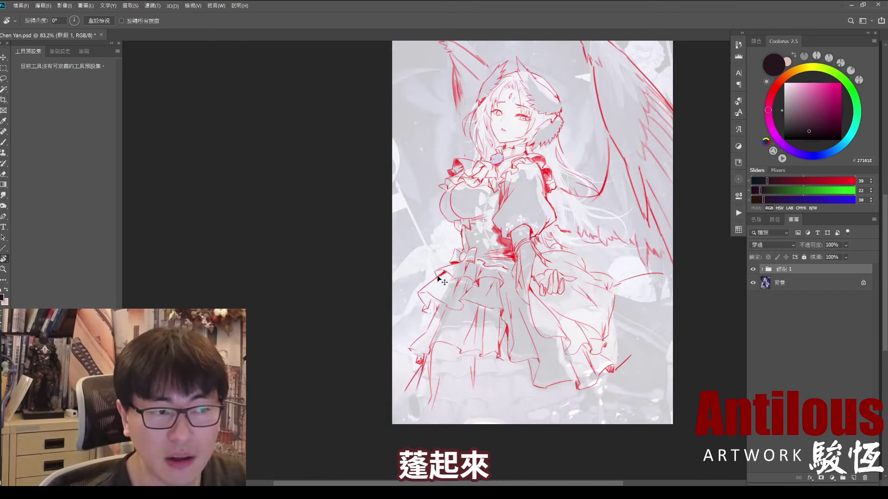
{"action": "left_click_drag", "start_coordinate": [451, 262], "coordinate": [416, 324]}
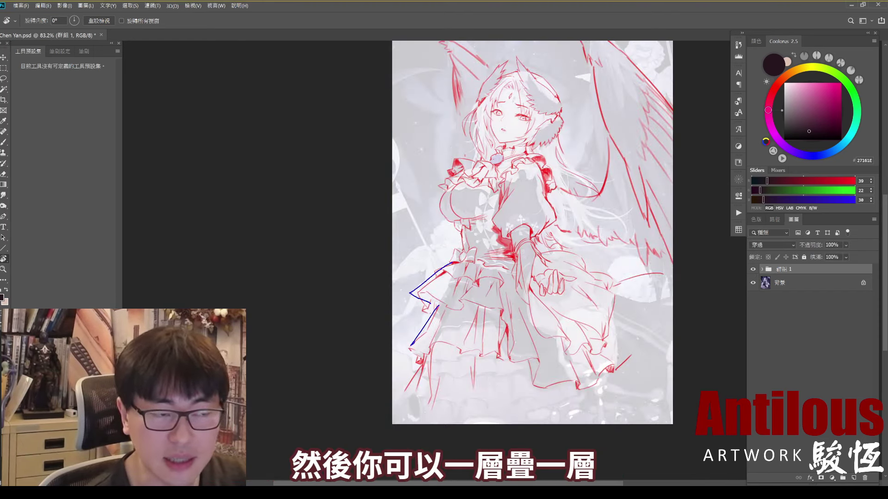
{"action": "left_click_drag", "start_coordinate": [453, 262], "coordinate": [436, 283]}
{"action": "left_click_drag", "start_coordinate": [420, 320], "coordinate": [405, 409]}
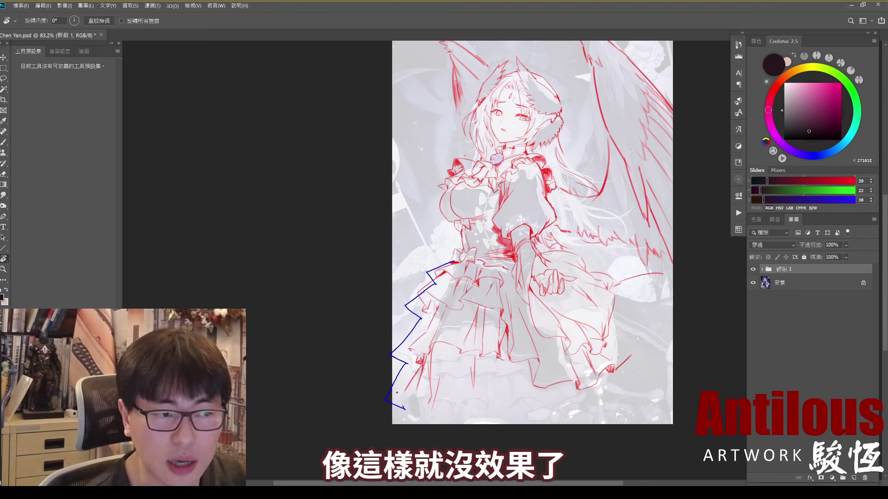
{"action": "left_click_drag", "start_coordinate": [336, 313], "coordinate": [380, 338]}
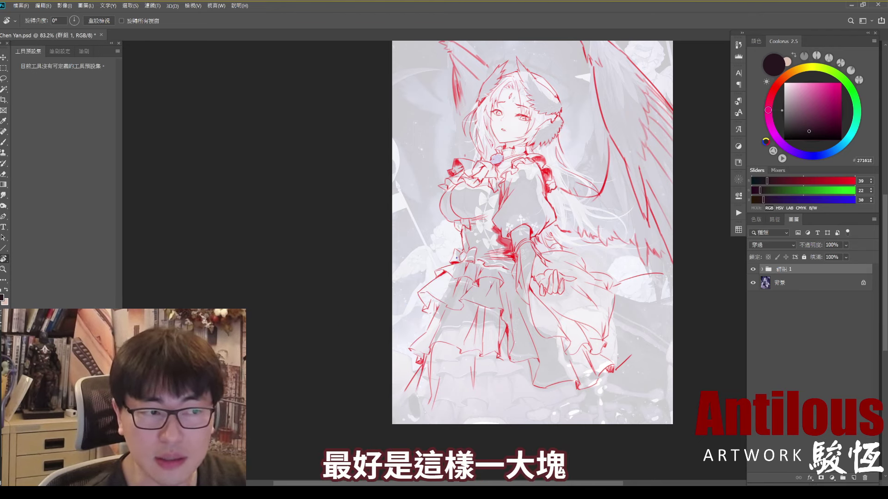
Step: Add angled and short blue strokes plus a long line down the skirt's edge
{"action": "left_click_drag", "start_coordinate": [458, 259], "coordinate": [428, 310]}
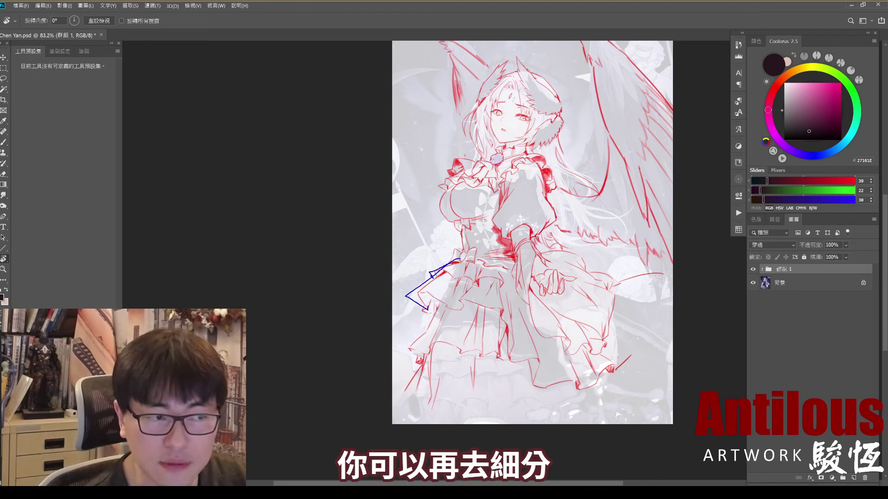
{"action": "left_click_drag", "start_coordinate": [432, 274], "coordinate": [457, 278]}
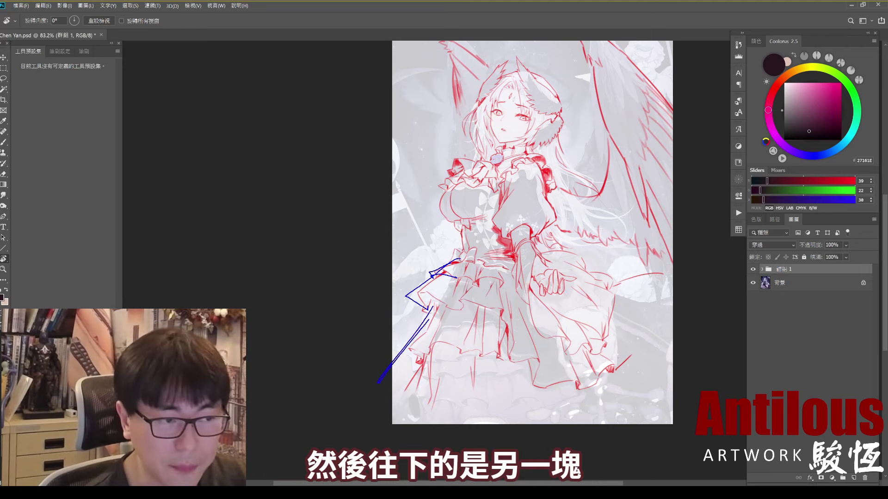
{"action": "left_click_drag", "start_coordinate": [434, 304], "coordinate": [380, 406]}
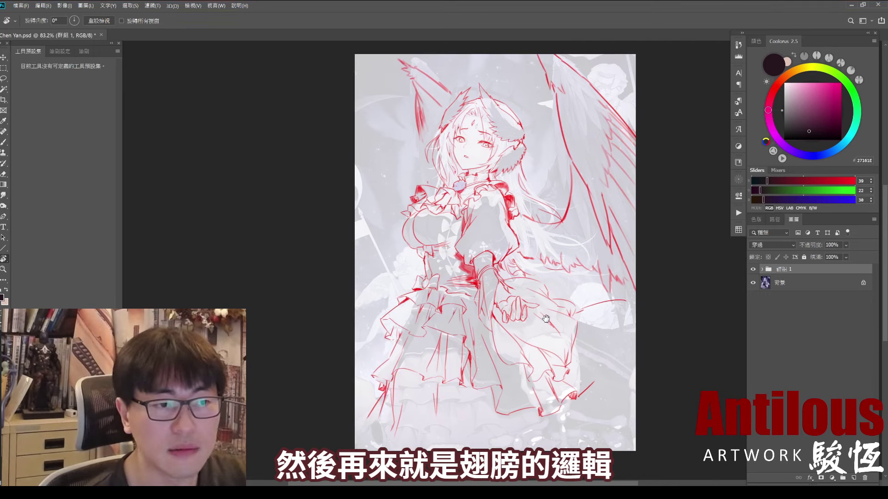
Step: With the redline hidden, trace blue and red curves along the right wing's edges, then re-show it
{"action": "left_click", "coordinate": [753, 269]}
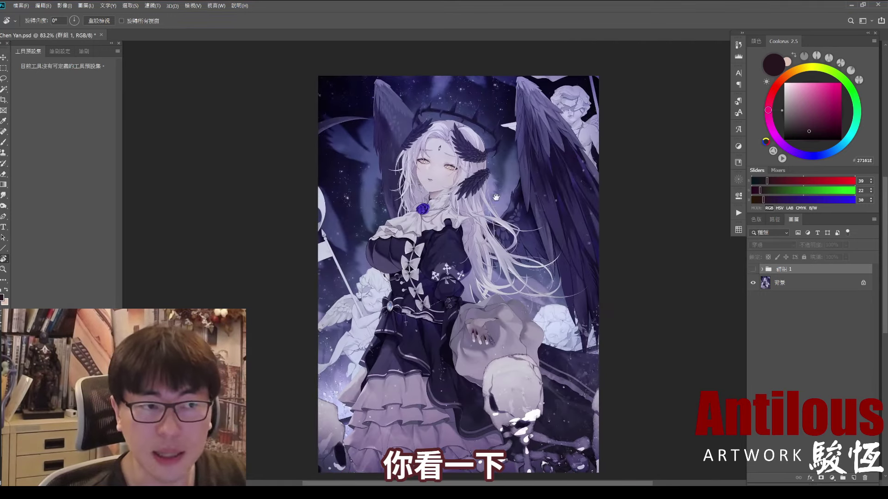
{"action": "left_click_drag", "start_coordinate": [598, 218], "coordinate": [578, 202]}
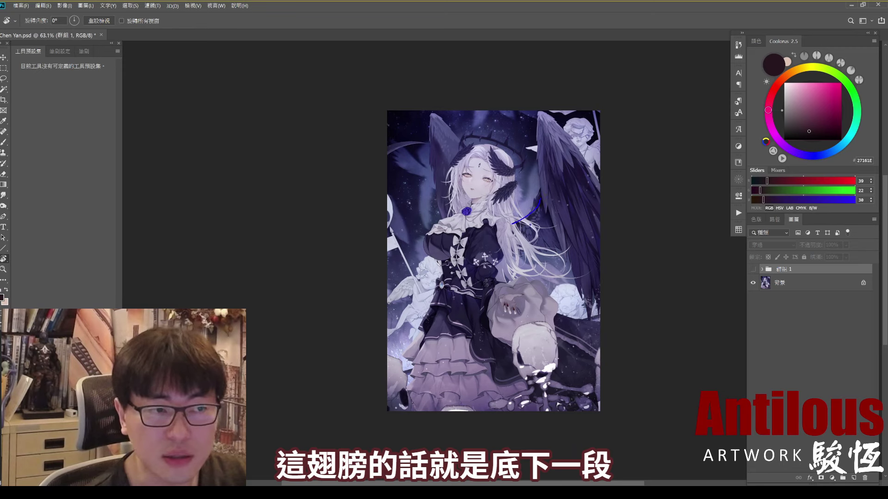
{"action": "left_click_drag", "start_coordinate": [587, 115], "coordinate": [594, 254]}
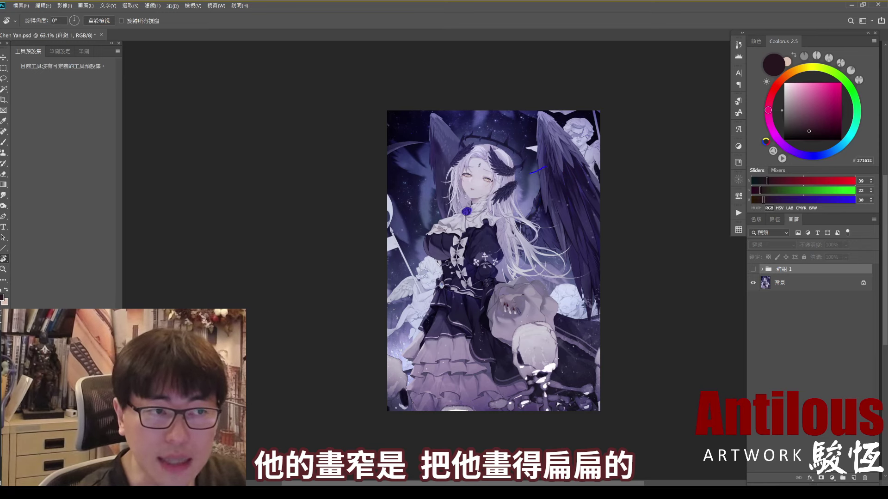
{"action": "mouse_move", "coordinate": [536, 118]}
{"action": "left_mouse_down"}
{"action": "mouse_move", "coordinate": [585, 252]}
{"action": "mouse_move", "coordinate": [611, 225]}
{"action": "left_mouse_up"}
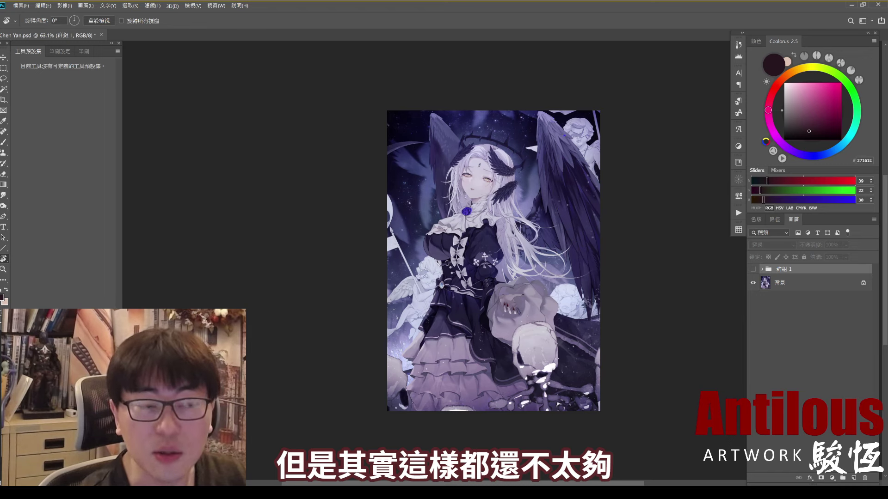
{"action": "left_click_drag", "start_coordinate": [539, 112], "coordinate": [611, 205]}
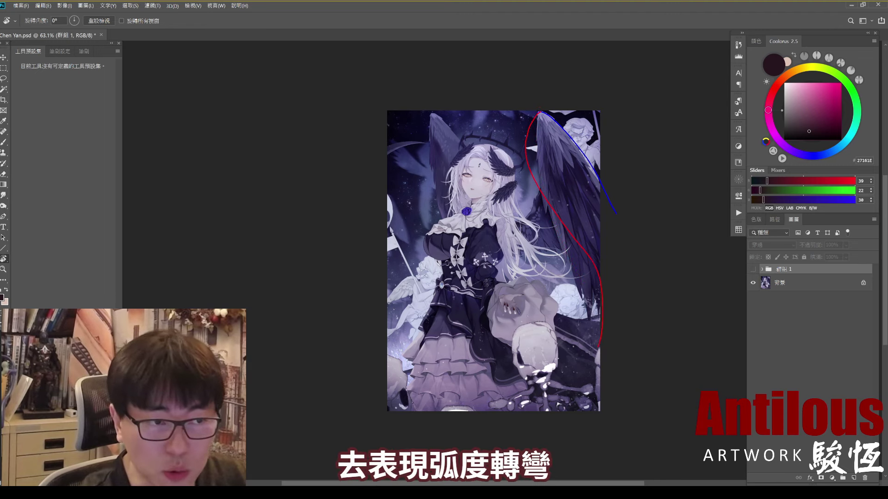
{"action": "left_click_drag", "start_coordinate": [543, 111], "coordinate": [529, 185]}
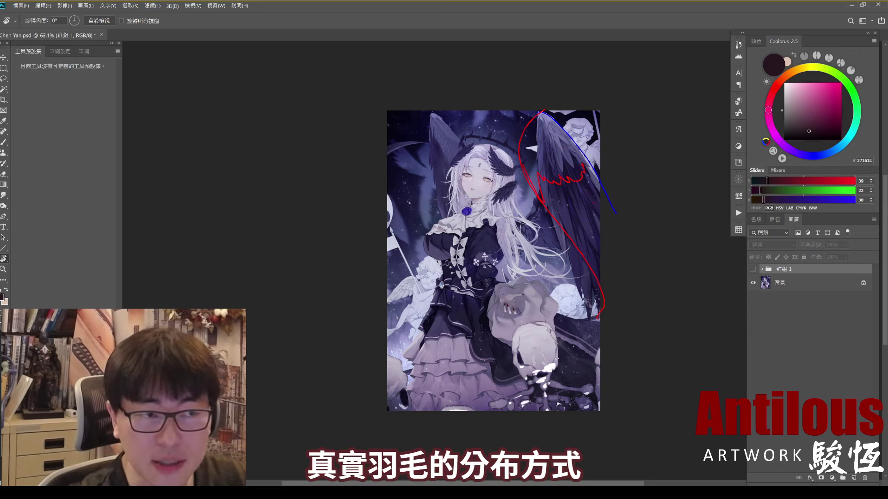
{"action": "key", "text": "ctrl+comma"}
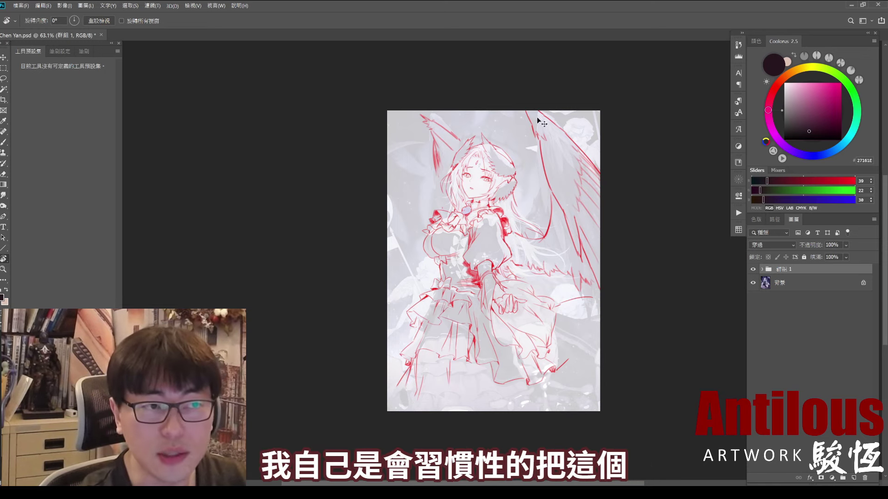
Step: Try red circles and strokes around the upper right wing tip, undoing each trial mark
{"action": "left_click_drag", "start_coordinate": [520, 98], "coordinate": [545, 131]}
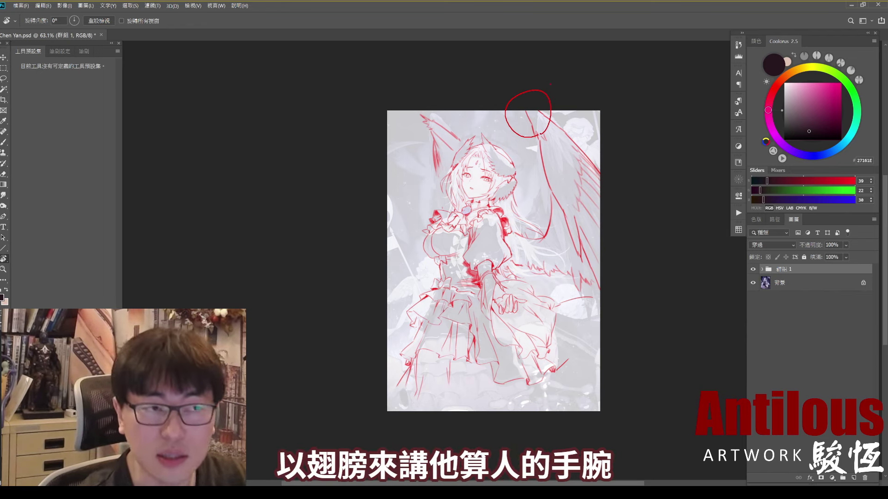
{"action": "key", "text": "Escape"}
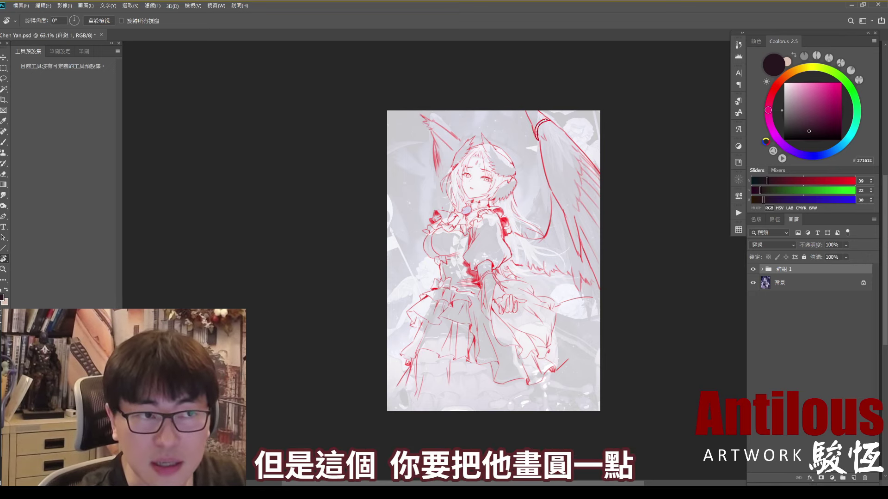
{"action": "mouse_move", "coordinate": [551, 120]}
{"action": "left_mouse_down"}
{"action": "mouse_move", "coordinate": [537, 140]}
{"action": "mouse_move", "coordinate": [613, 302]}
{"action": "left_mouse_up"}
{"action": "key", "text": "ctrl+z"}
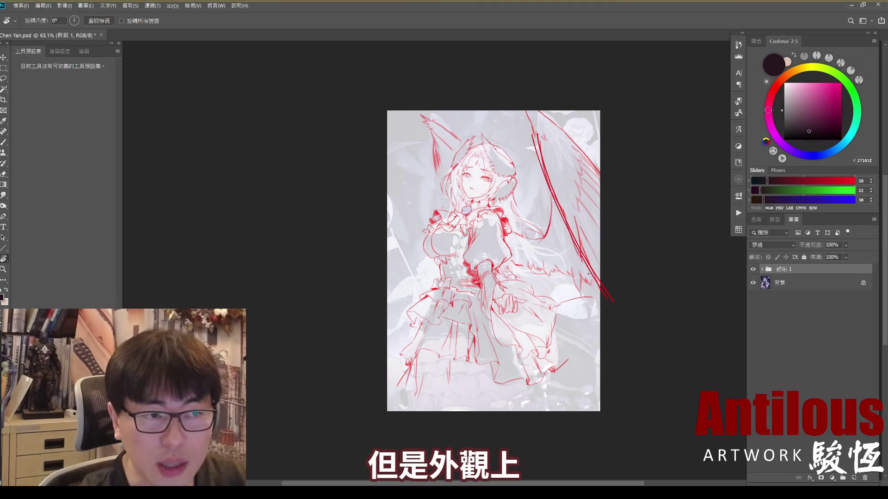
{"action": "key", "text": "ctrl+z"}
{"action": "mouse_move", "coordinate": [536, 136]}
{"action": "left_mouse_down"}
{"action": "mouse_move", "coordinate": [599, 271]}
{"action": "mouse_move", "coordinate": [601, 263]}
{"action": "left_mouse_up"}
{"action": "key", "text": "ctrl+z"}
{"action": "key", "text": "ctrl+z"}
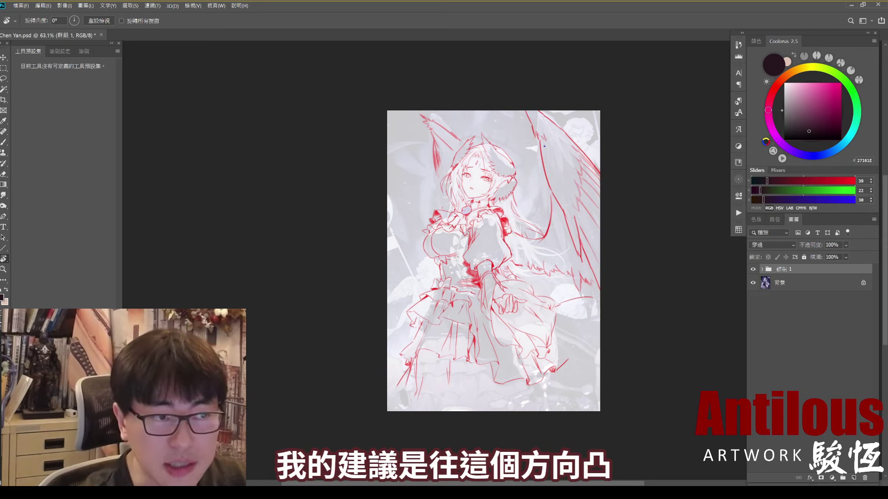
Step: Draw a blue curve and hooked arrow along the wing showing it should bulge outward
{"action": "left_click_drag", "start_coordinate": [540, 138], "coordinate": [570, 225]}
{"action": "left_click_drag", "start_coordinate": [548, 161], "coordinate": [511, 154]}
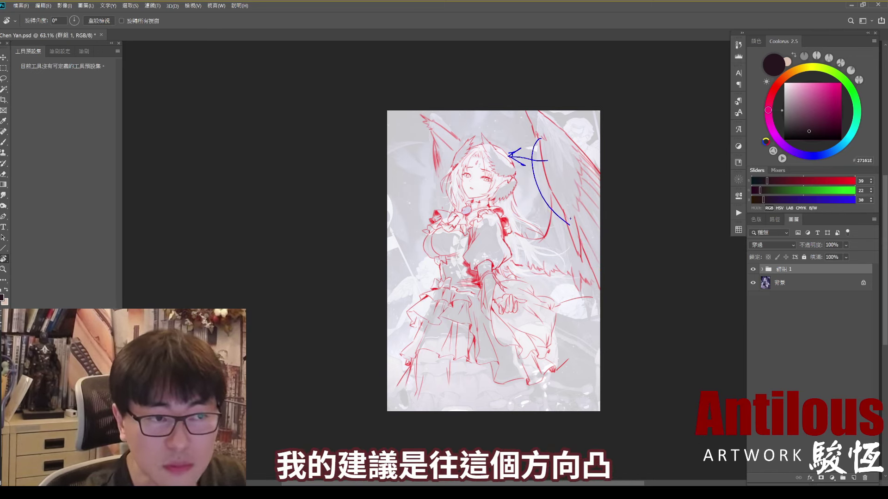
{"action": "left_click_drag", "start_coordinate": [560, 211], "coordinate": [613, 291]}
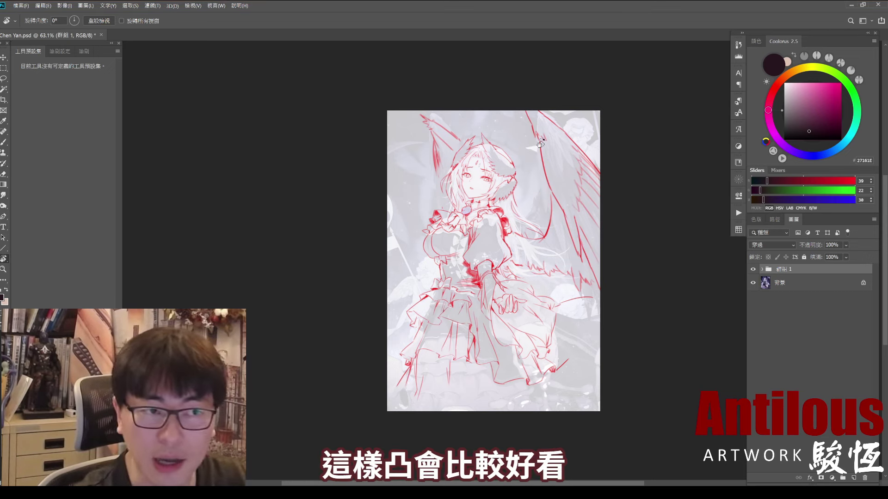
{"action": "left_click_drag", "start_coordinate": [622, 179], "coordinate": [516, 180]}
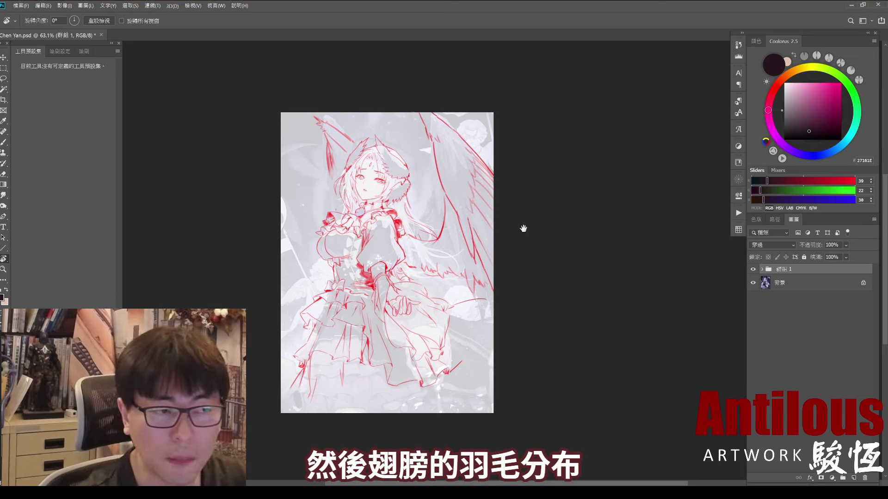
{"action": "scroll", "coordinate": [531, 217], "scroll_direction": "right", "scroll_amount": 2}
{"action": "left_click_drag", "start_coordinate": [558, 221], "coordinate": [524, 228]}
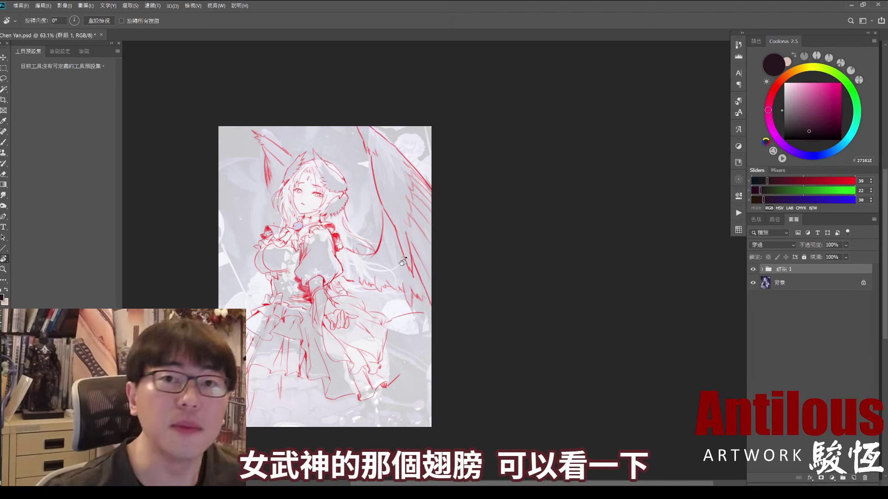
{"action": "scroll", "coordinate": [403, 262], "scroll_direction": "up", "scroll_amount": 3}
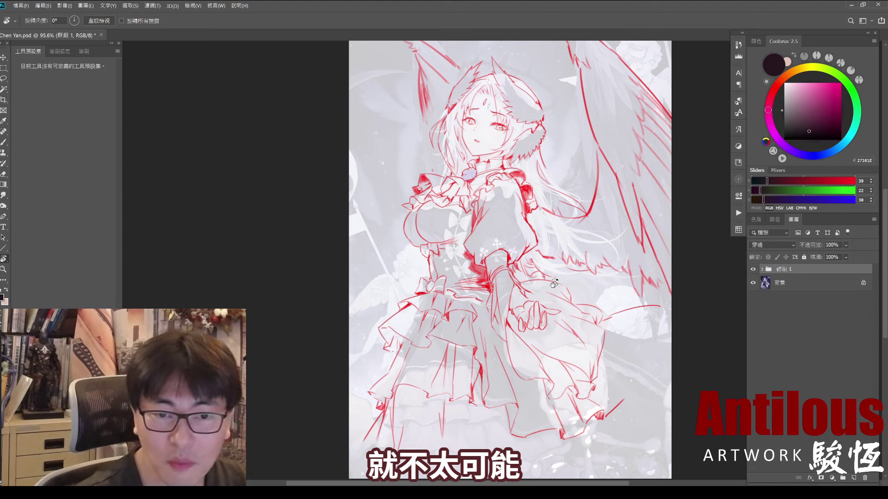
Step: Zoom the canvas out to 63.1% and switch to the Brush tool with B
{"action": "scroll", "coordinate": [554, 243], "scroll_direction": "down", "scroll_amount": 1}
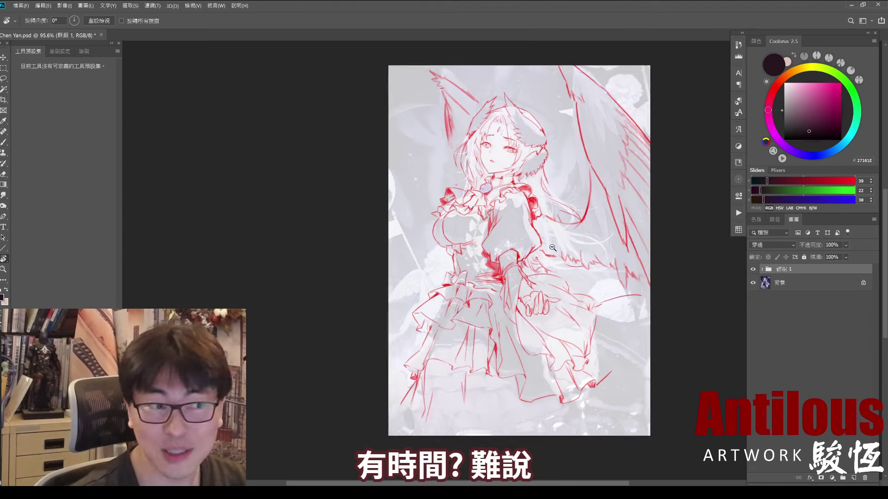
{"action": "scroll", "coordinate": [554, 243], "scroll_direction": "down", "scroll_amount": 1}
{"action": "scroll", "coordinate": [554, 243], "scroll_direction": "down", "scroll_amount": 1}
{"action": "key", "text": "b"}
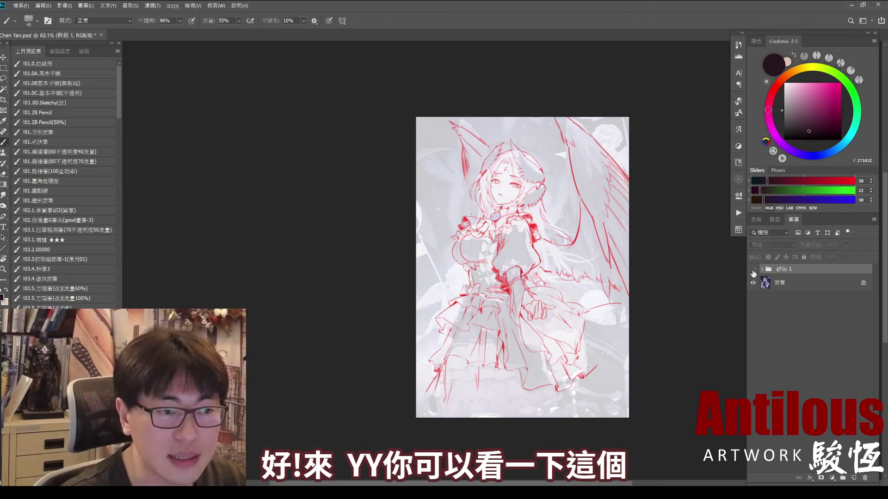
{"action": "key", "text": "ctrl+plus"}
{"action": "left_click", "coordinate": [753, 283]}
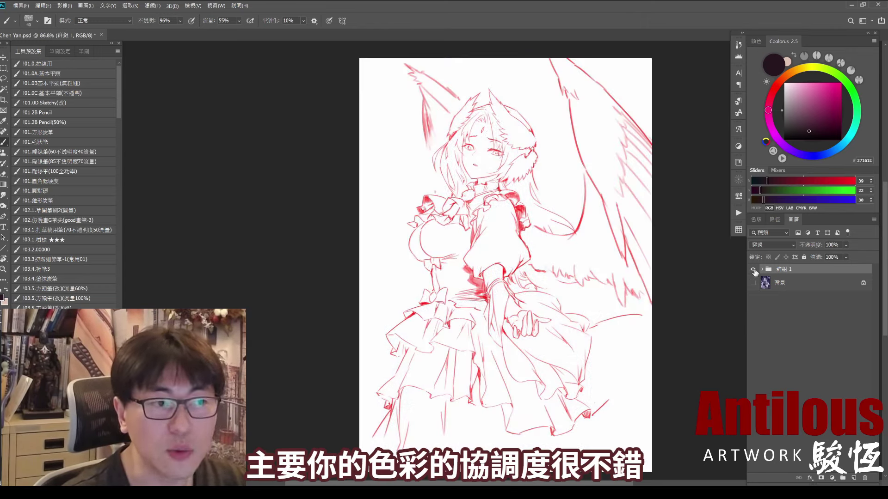
{"action": "left_click", "coordinate": [753, 283]}
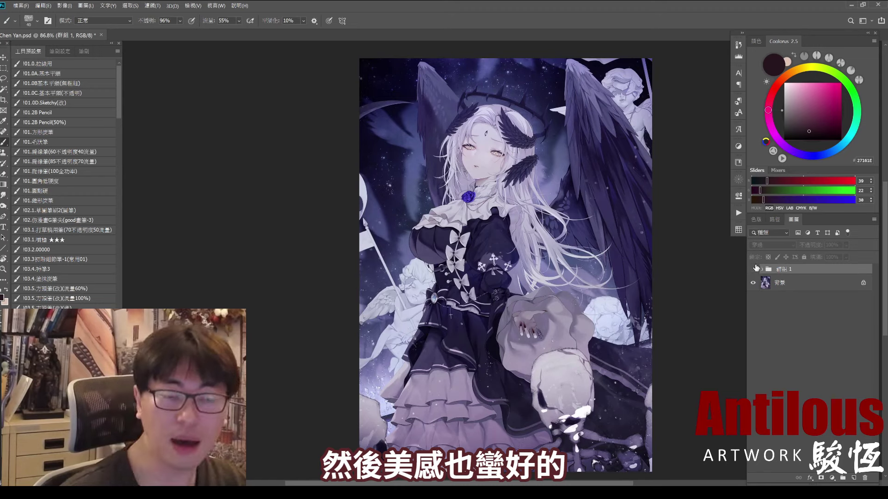
{"action": "left_click", "coordinate": [754, 269]}
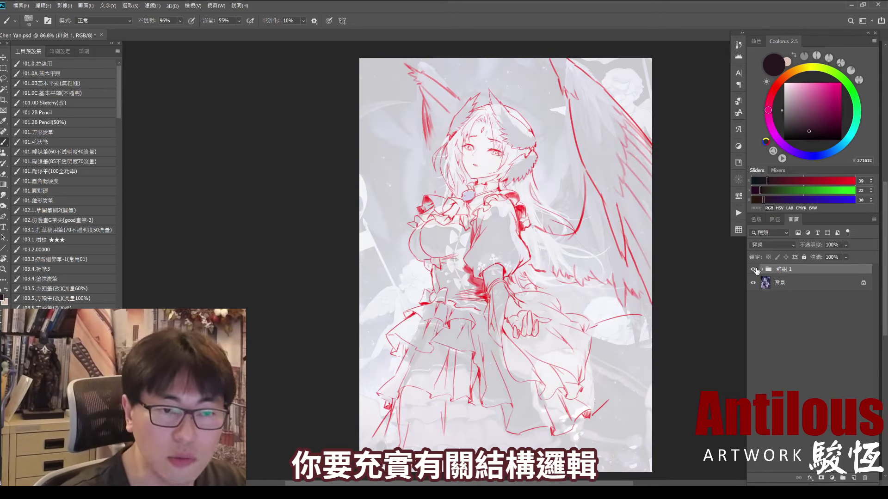